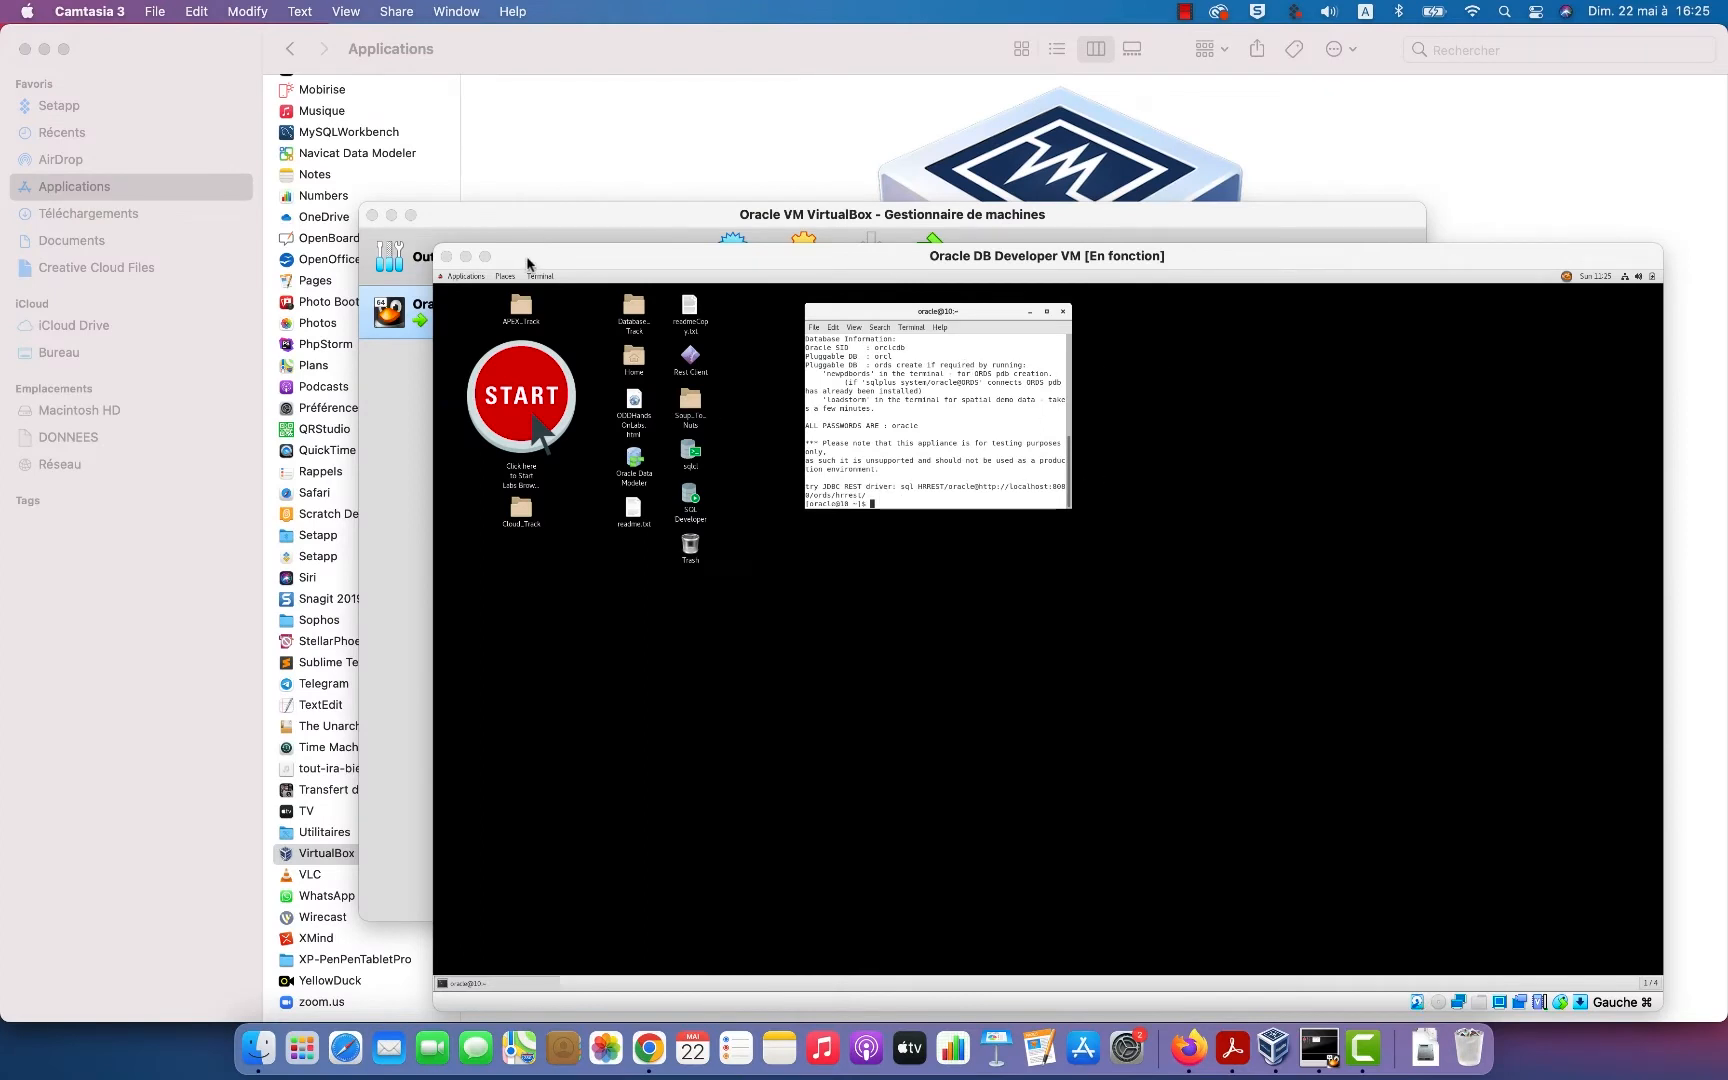
Shut down the running Oracle DB Developer VM by powering off the machine.
left_click(446, 257)
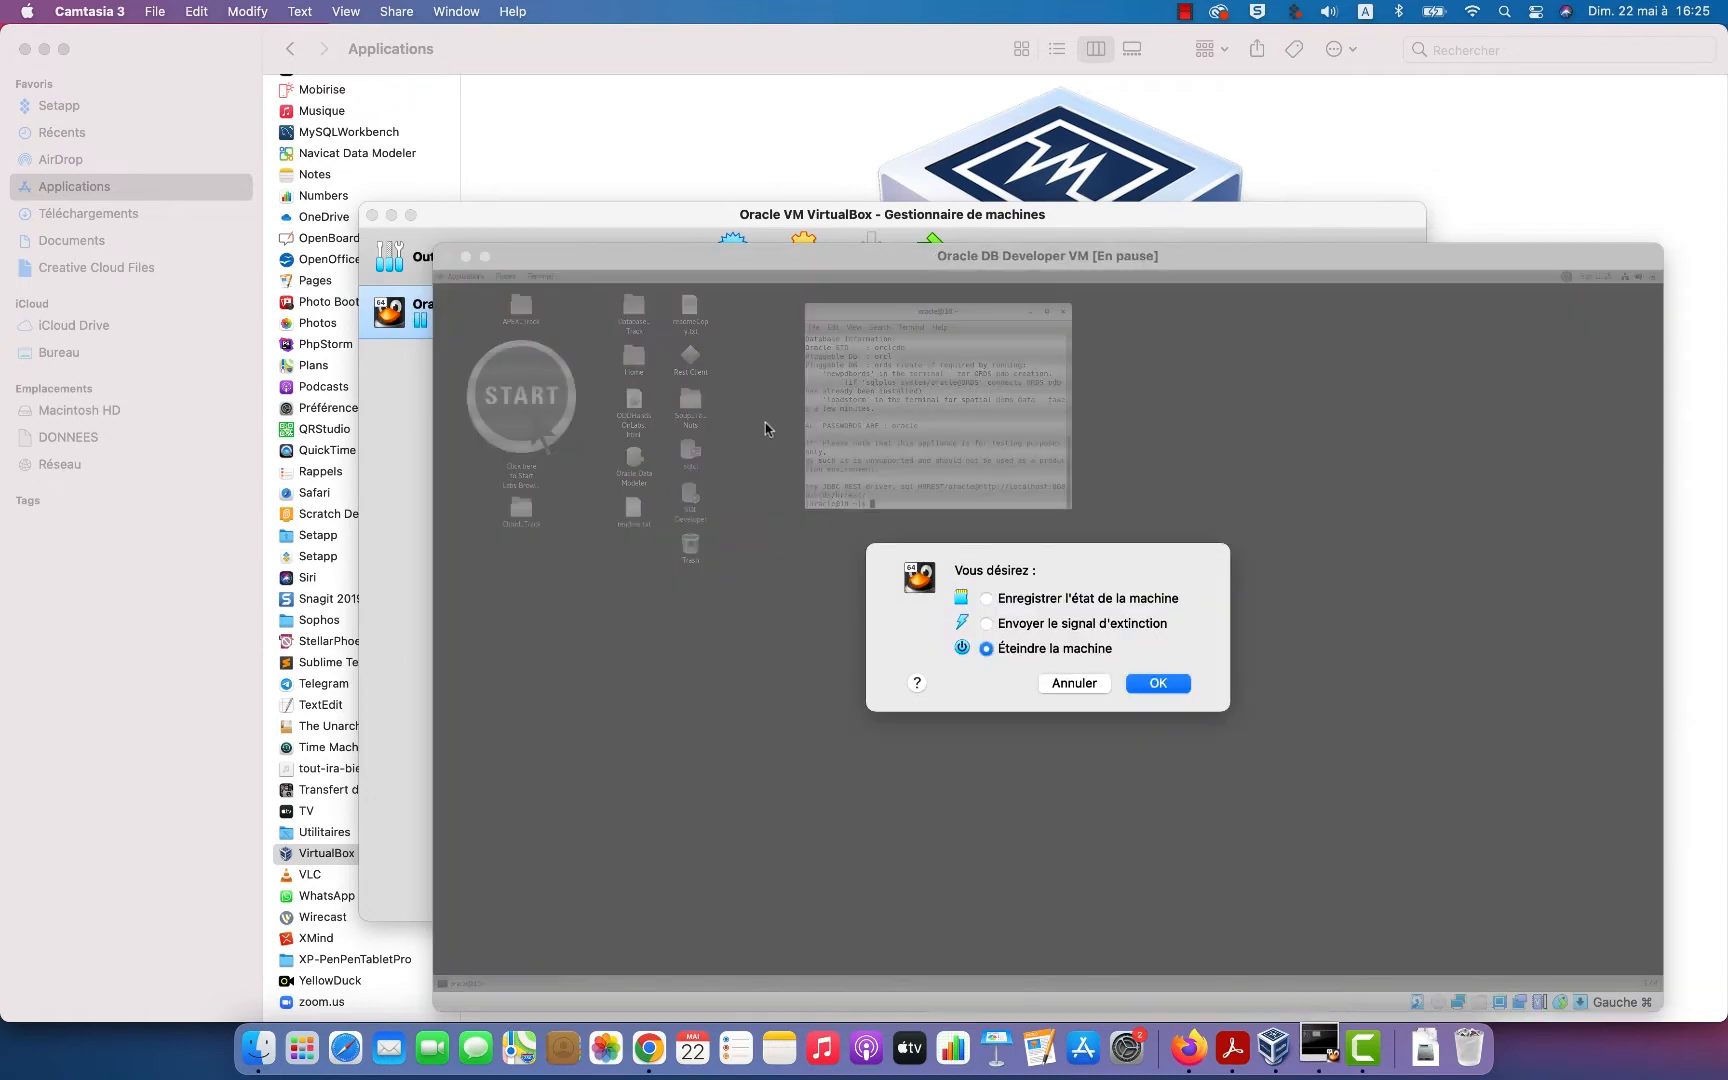
left_click(1156, 684)
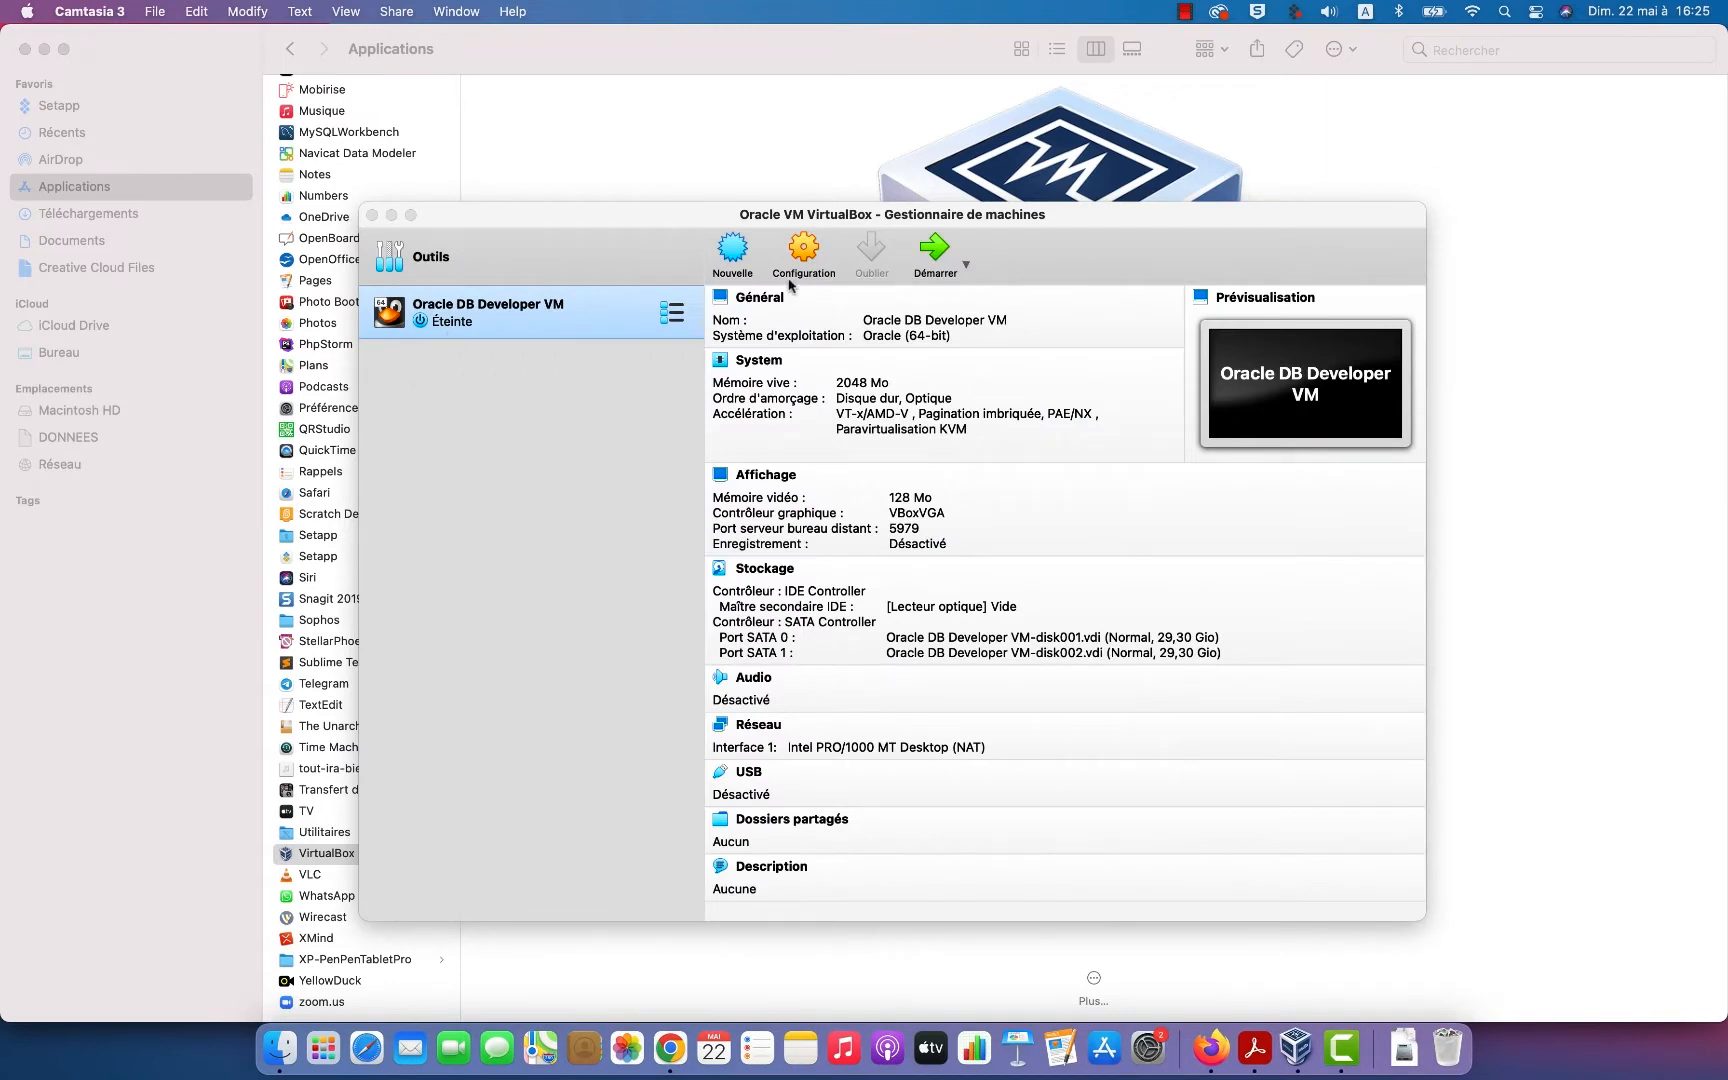
left_click(948, 456)
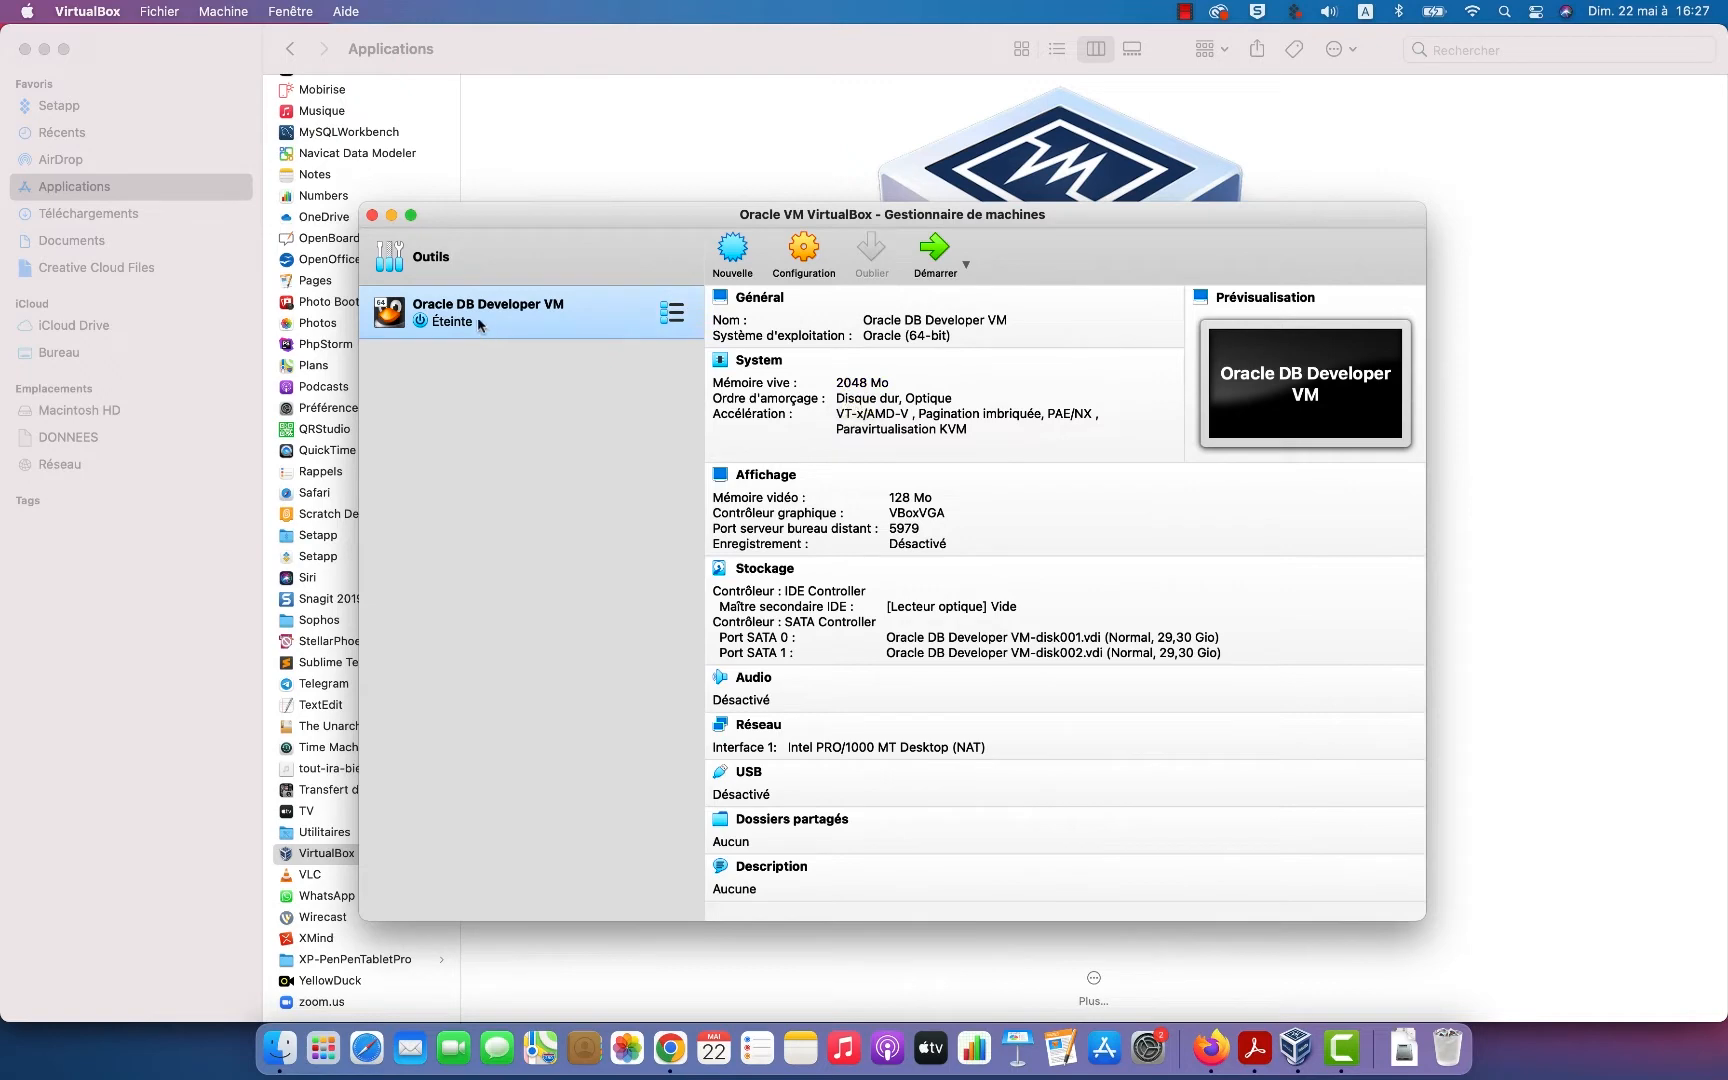
Configure the Oracle DB Developer VM with 8192 MB of base memory and 3 processors, and save the settings.
left_click(804, 256)
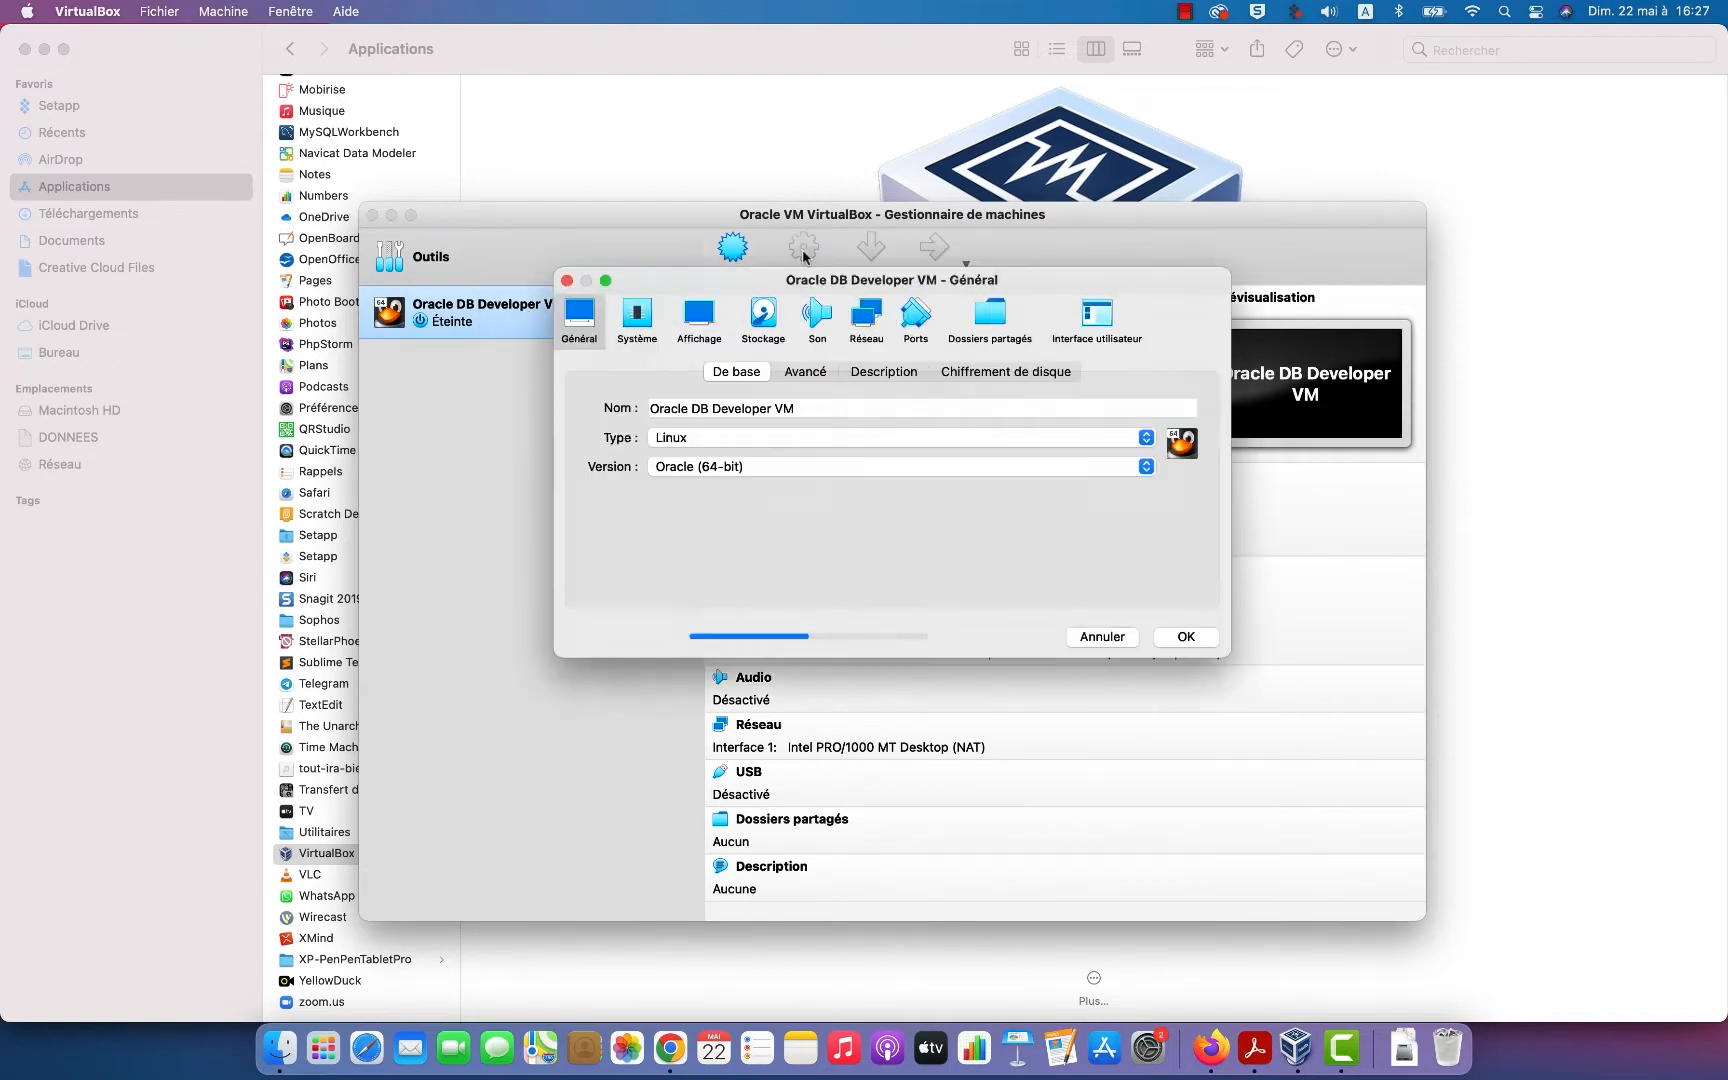
left_click(640, 320)
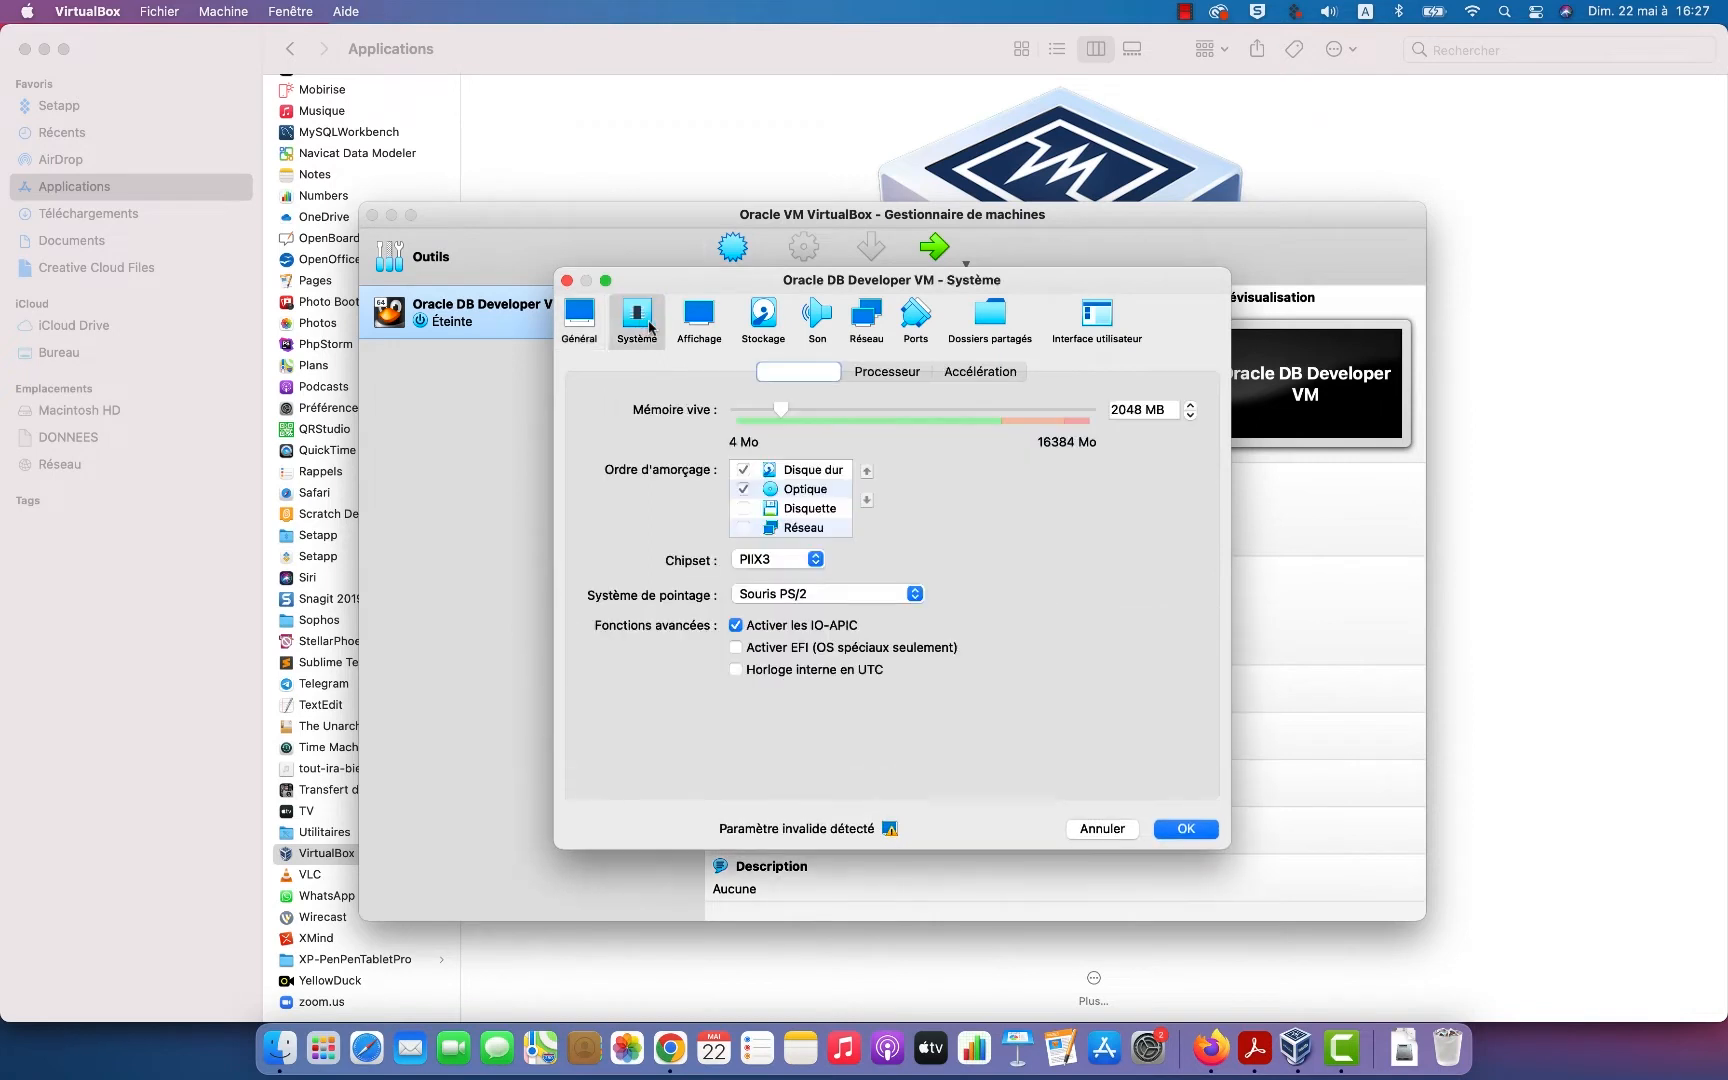
left_click_drag(787, 412, 911, 411)
left_click(884, 375)
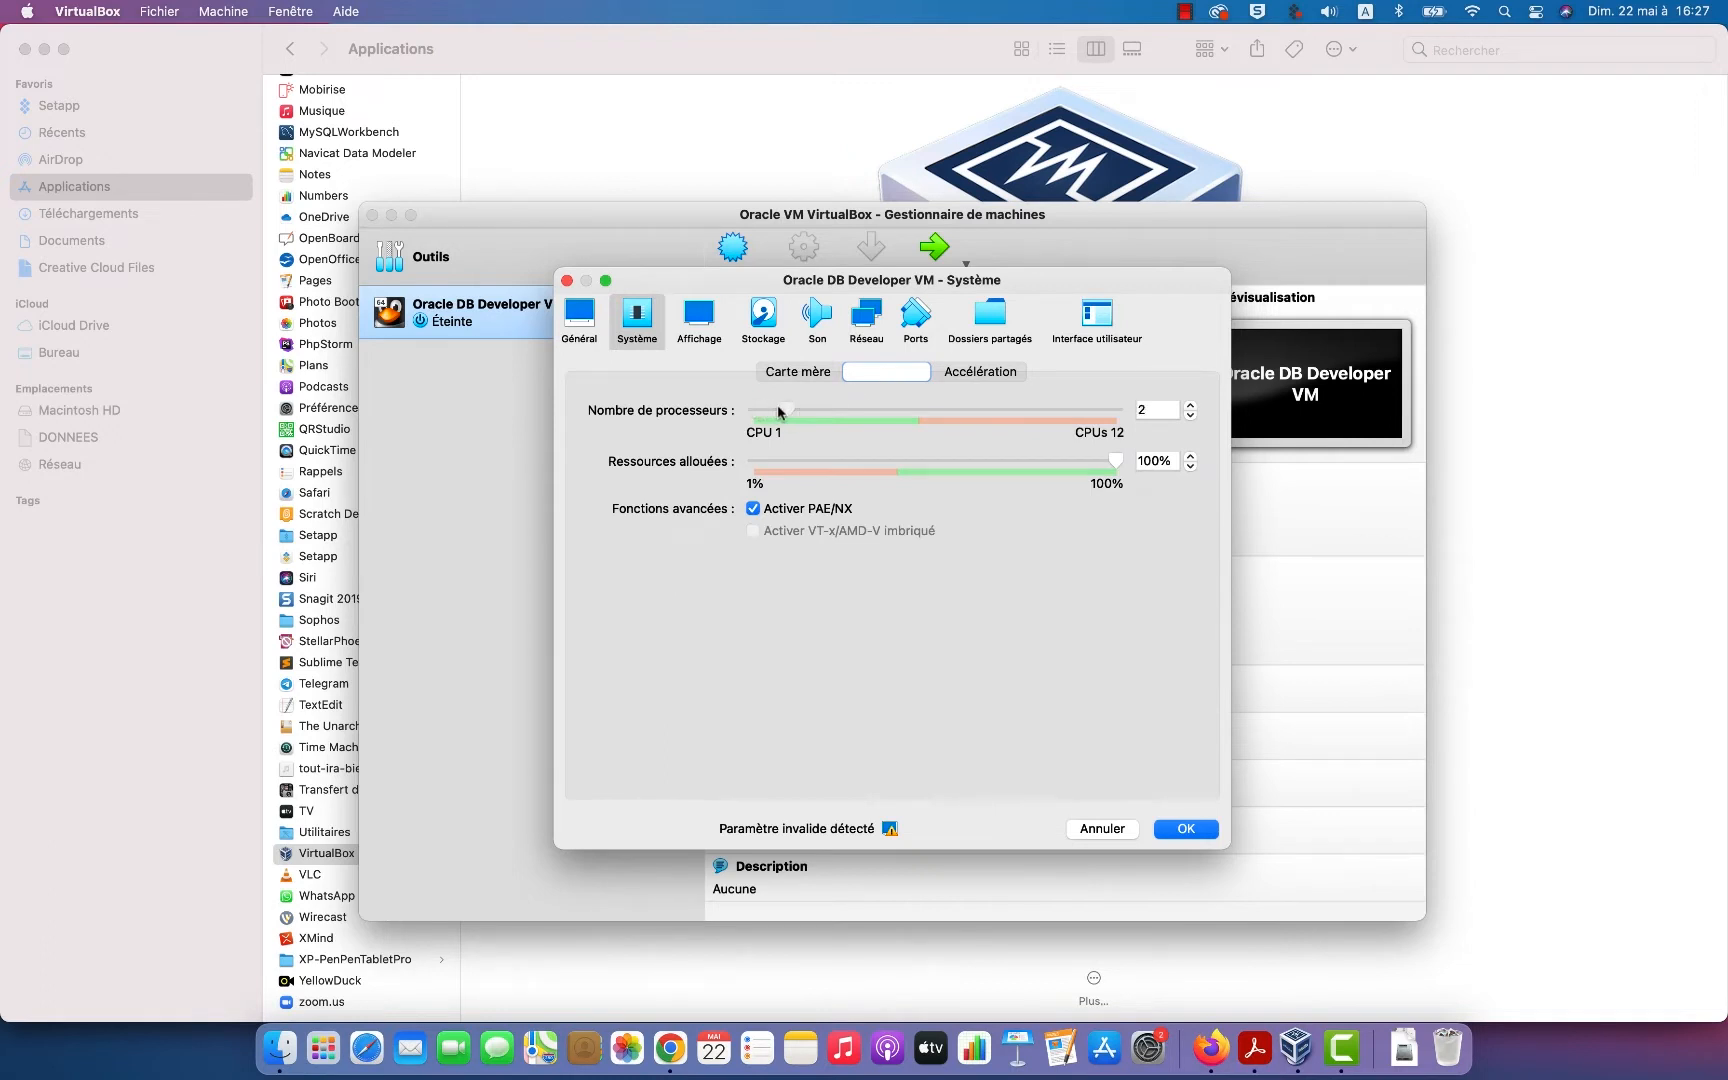
left_click_drag(848, 409, 824, 409)
left_click(765, 316)
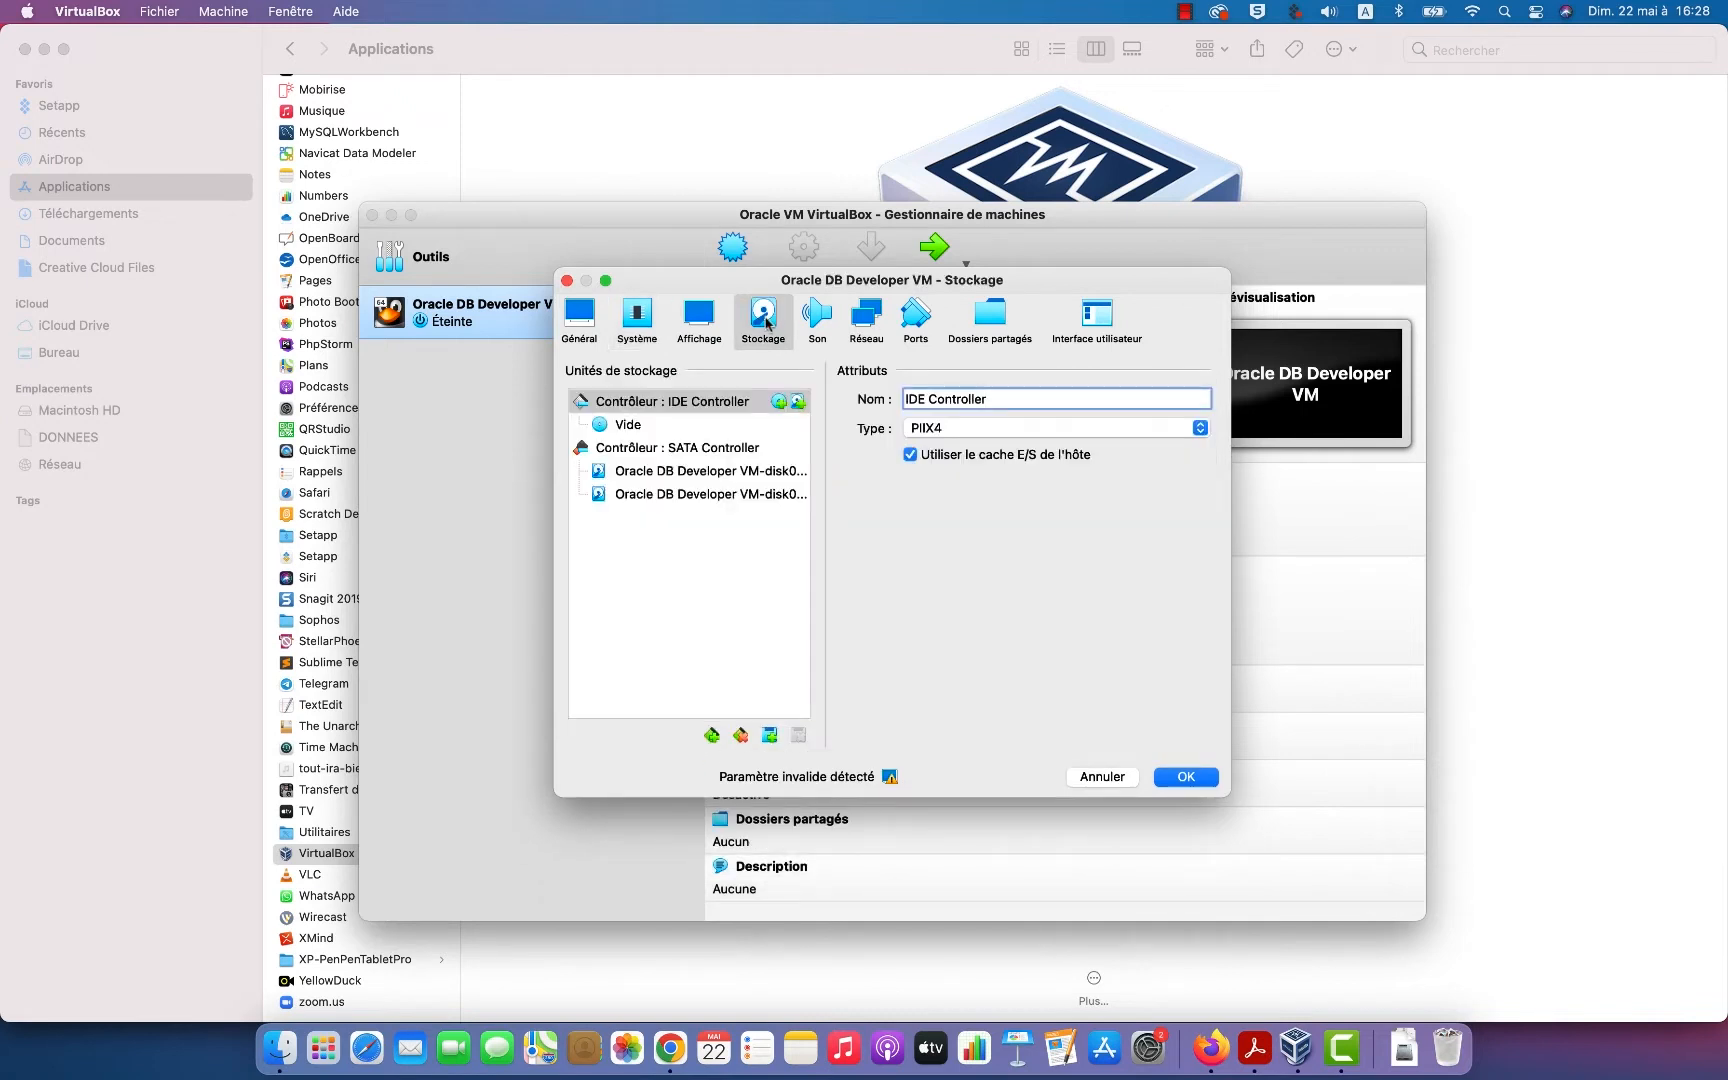
left_click(636, 326)
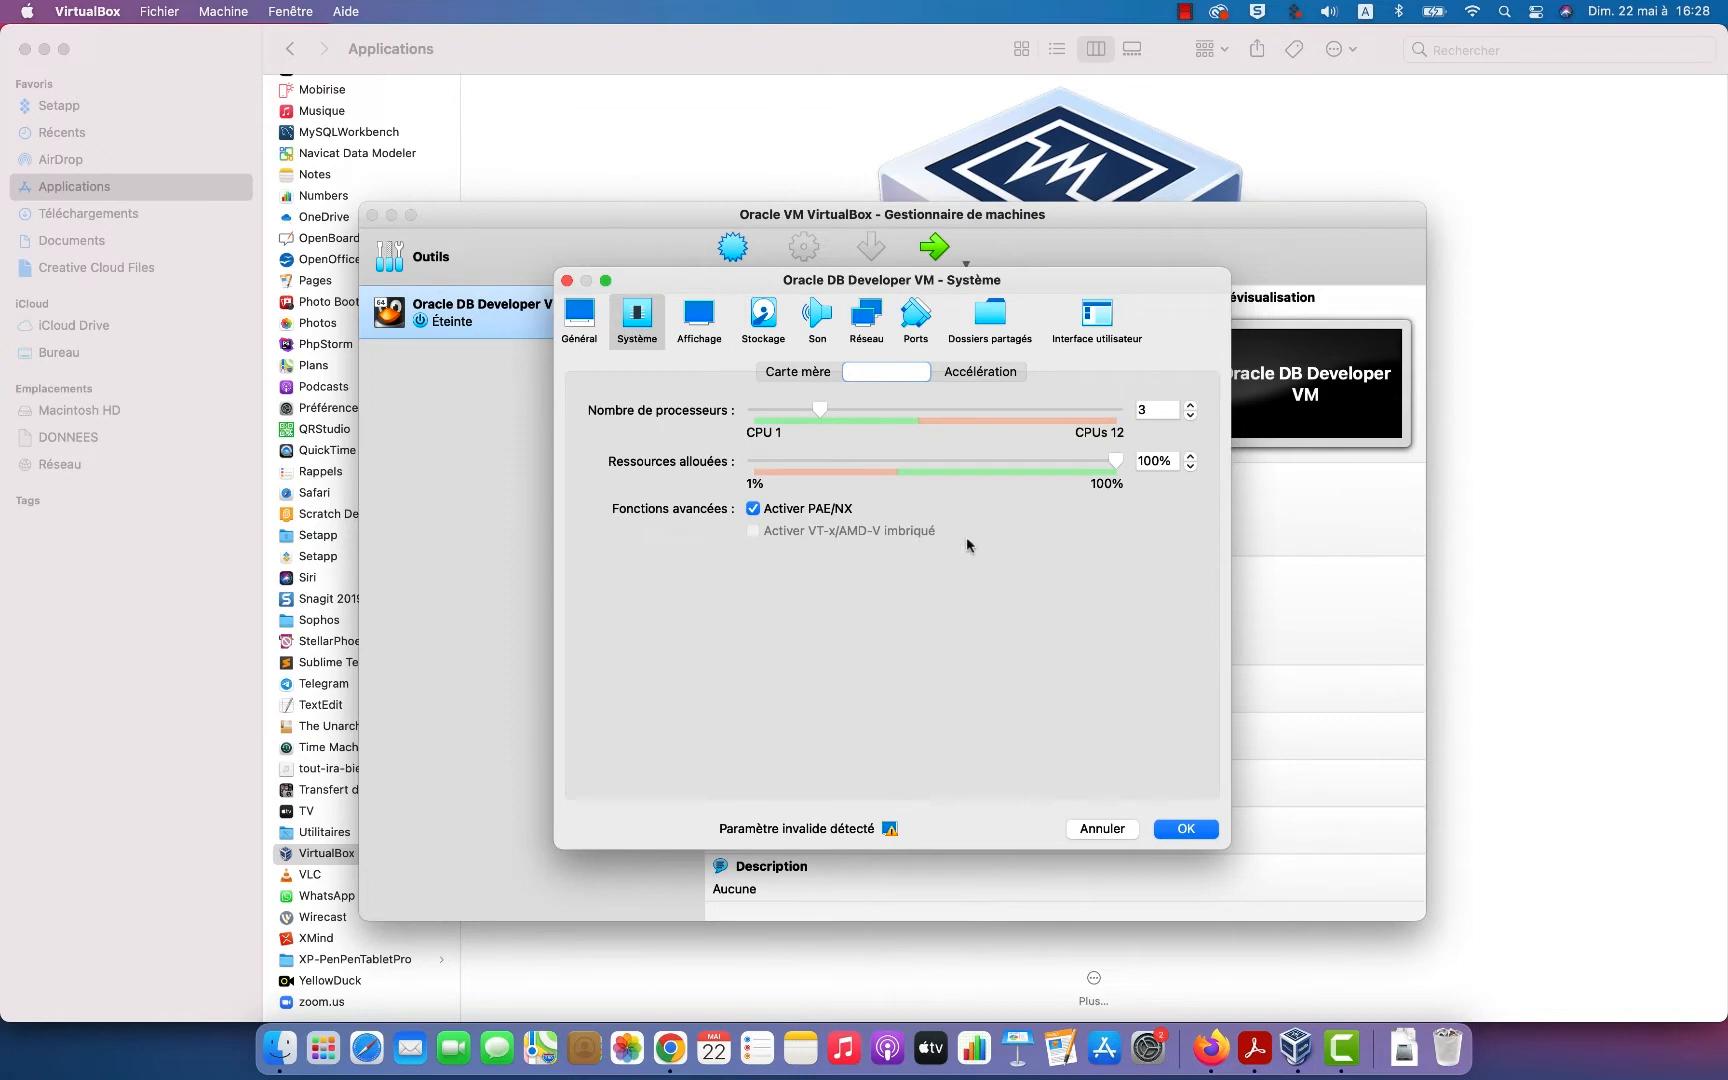
left_click(1185, 830)
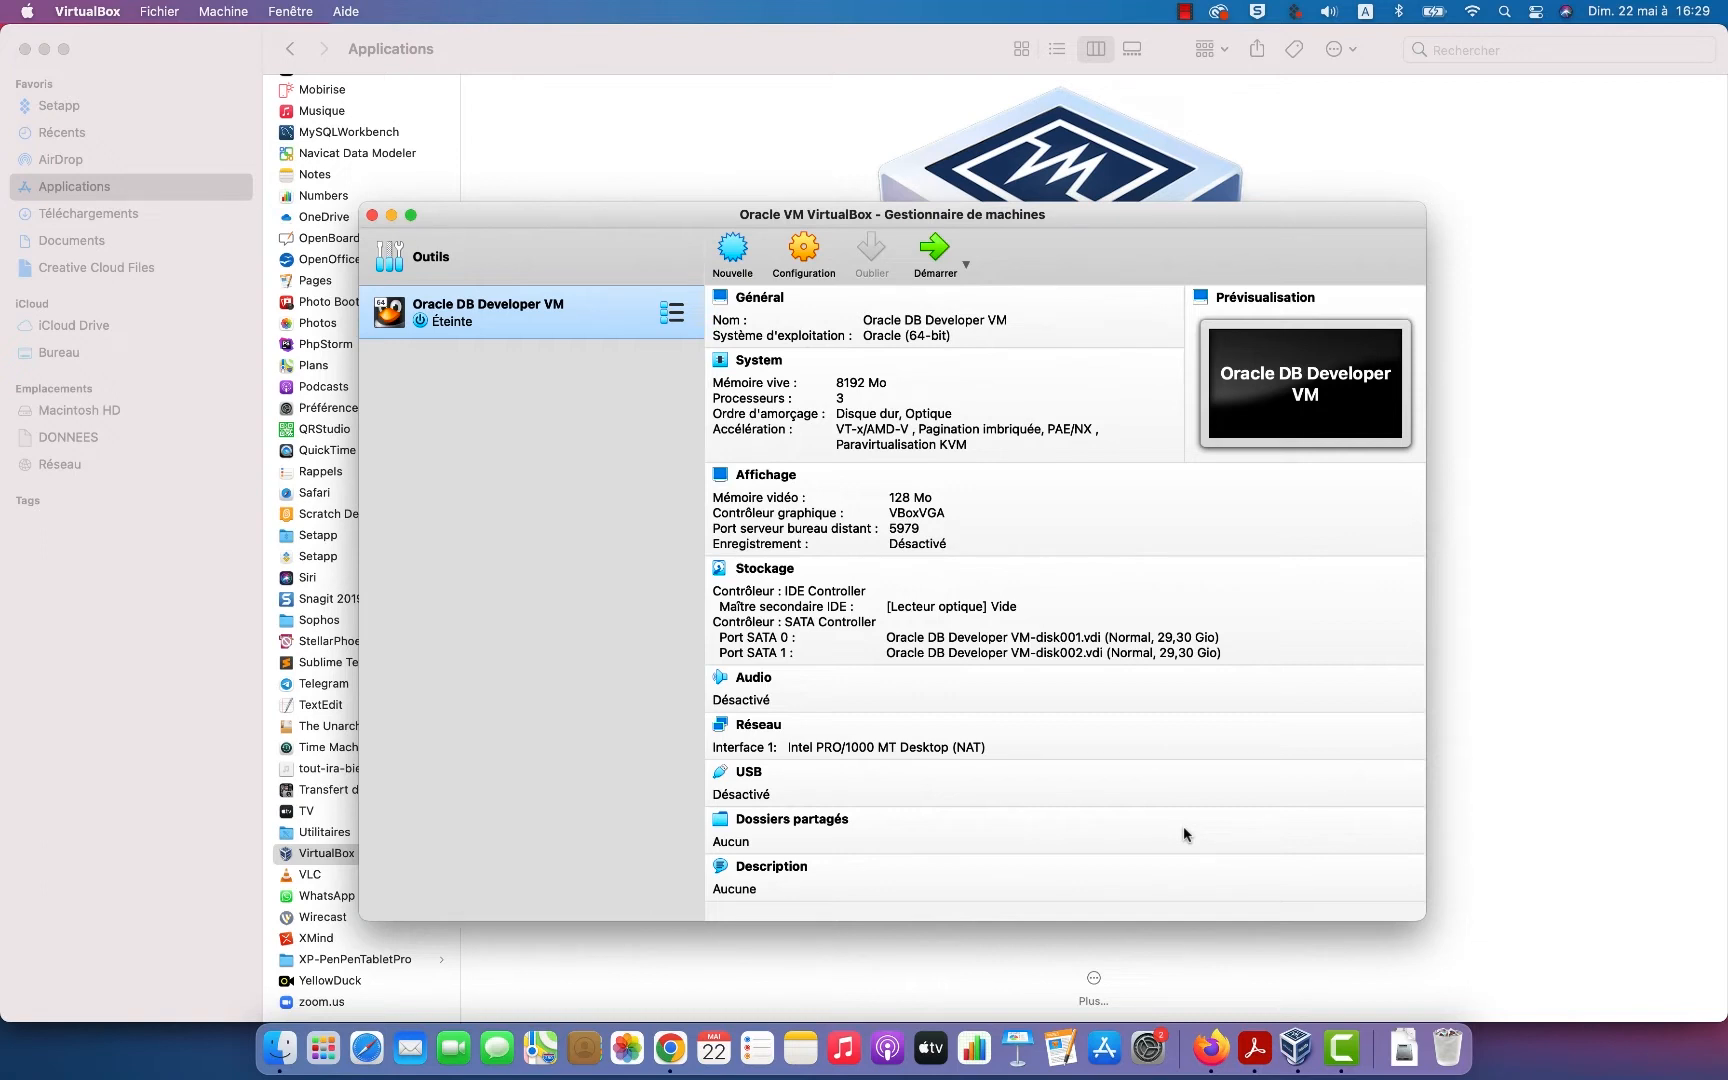
Show the package contents of the VirtualBox application in Finder and open its Contents/Resources folder.
left_click(318, 856)
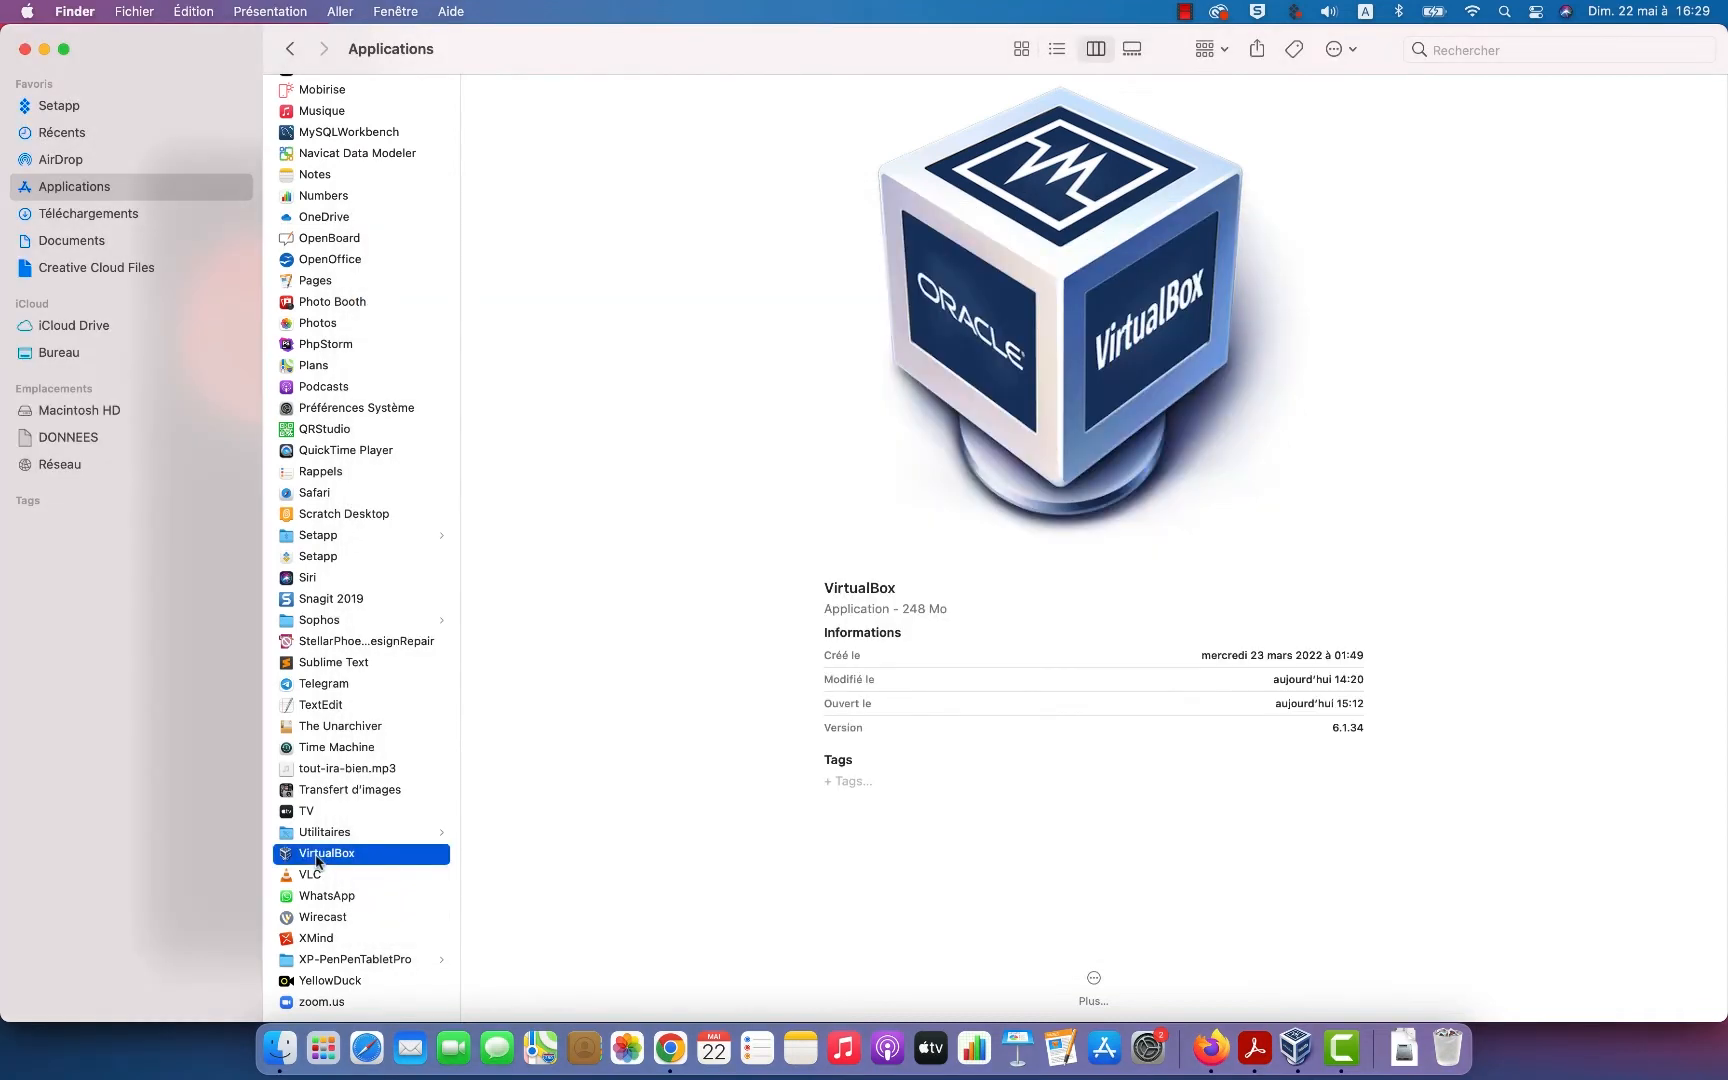
right_click(285, 857)
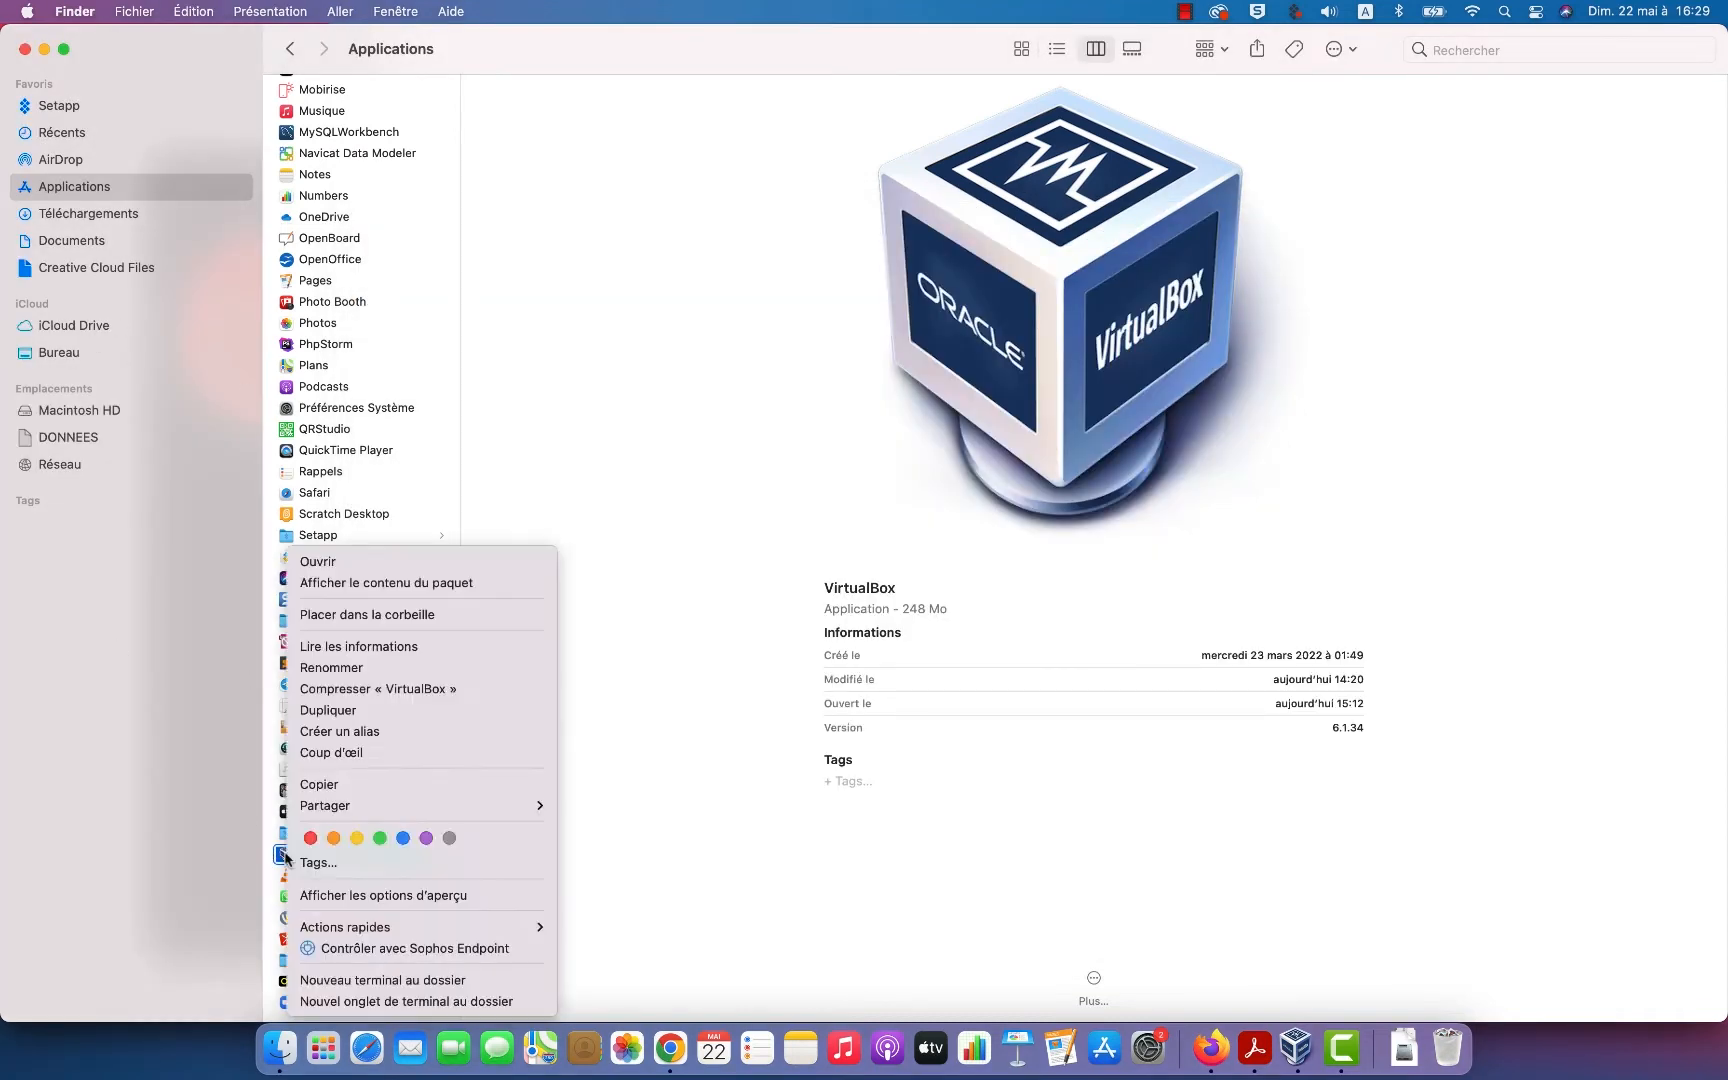
left_click(392, 583)
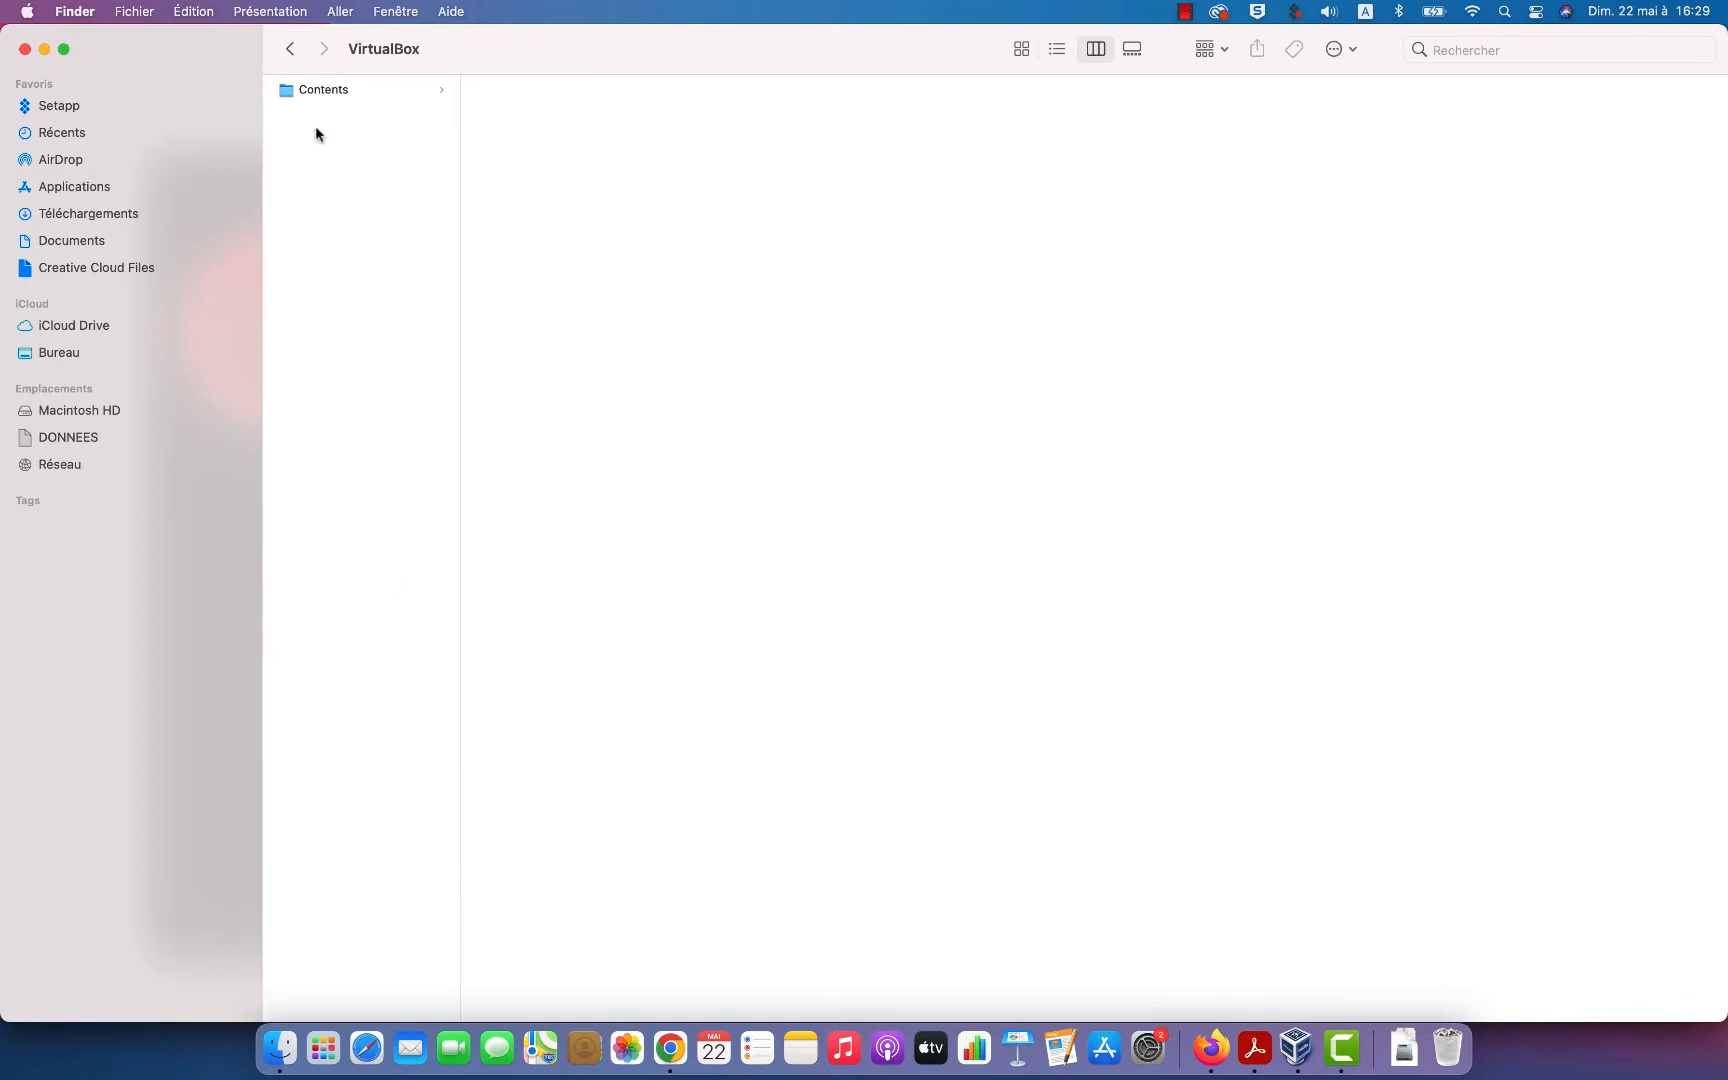
left_click(324, 93)
left_click(538, 219)
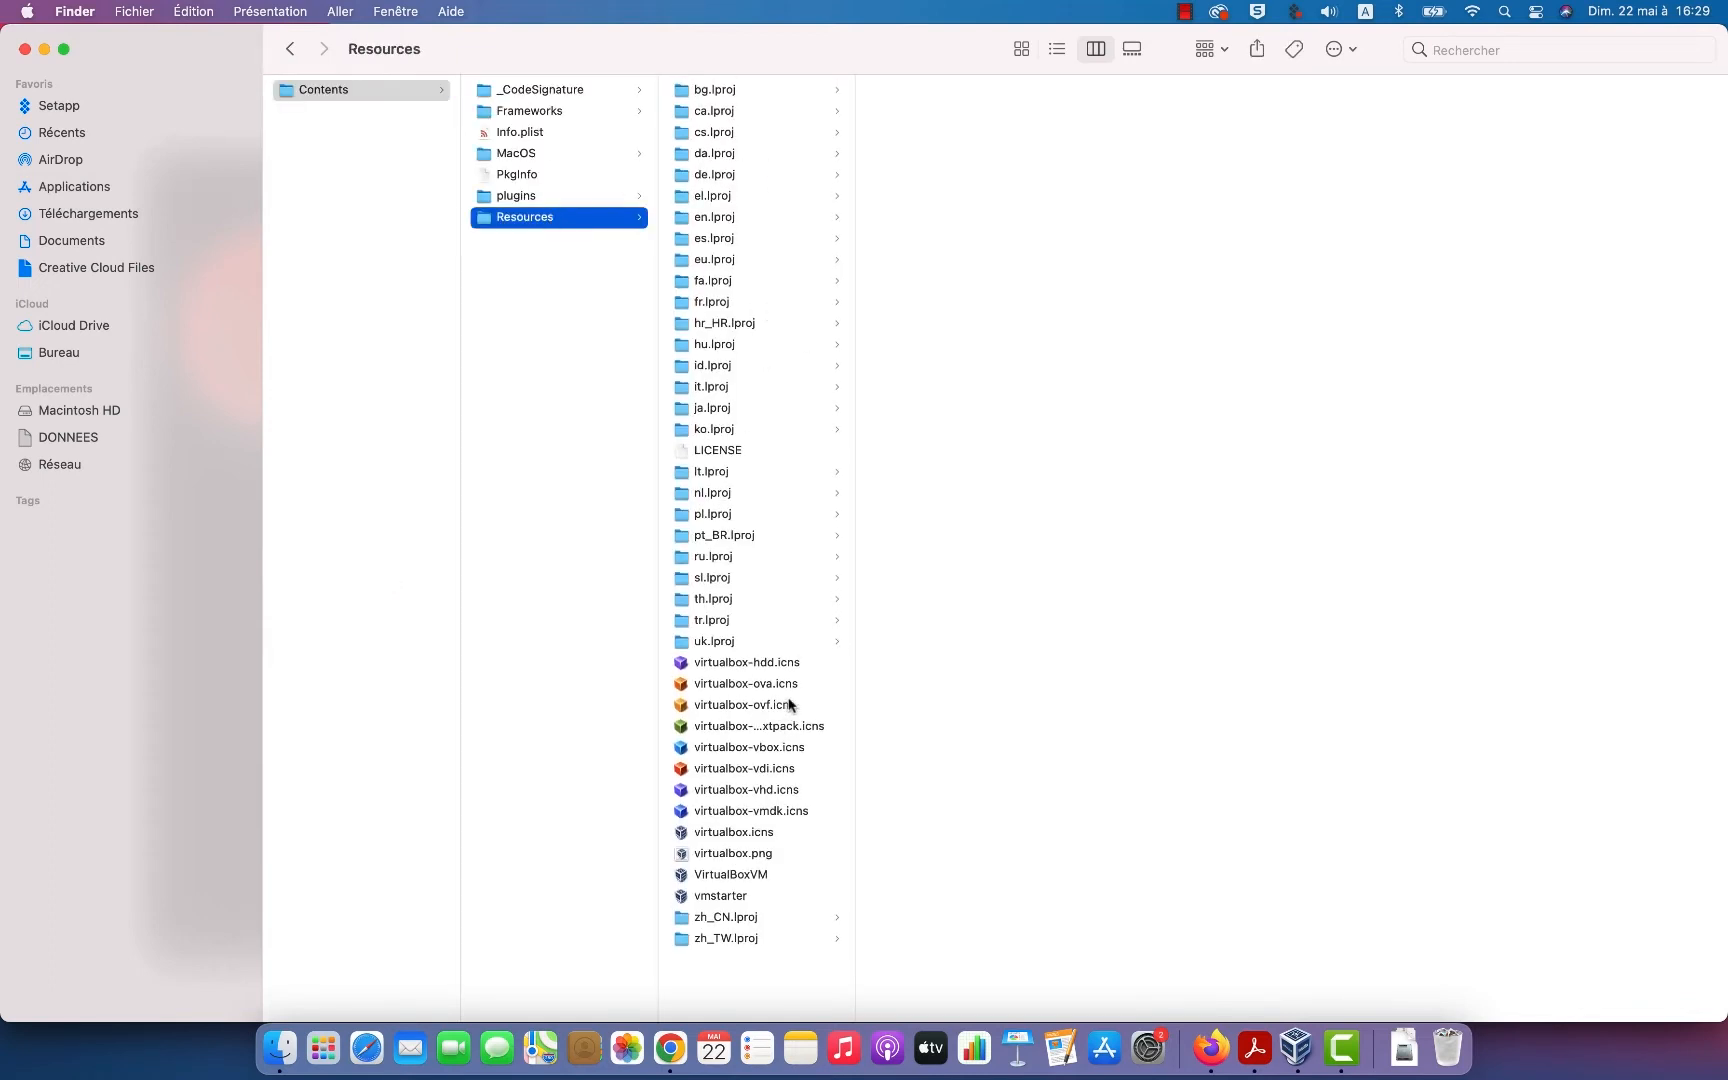
Set VirtualBoxVM to open in low resolution ("Ouvrir en basse résolution") through its file information, and close the information and Finder windows.
left_click(757, 874)
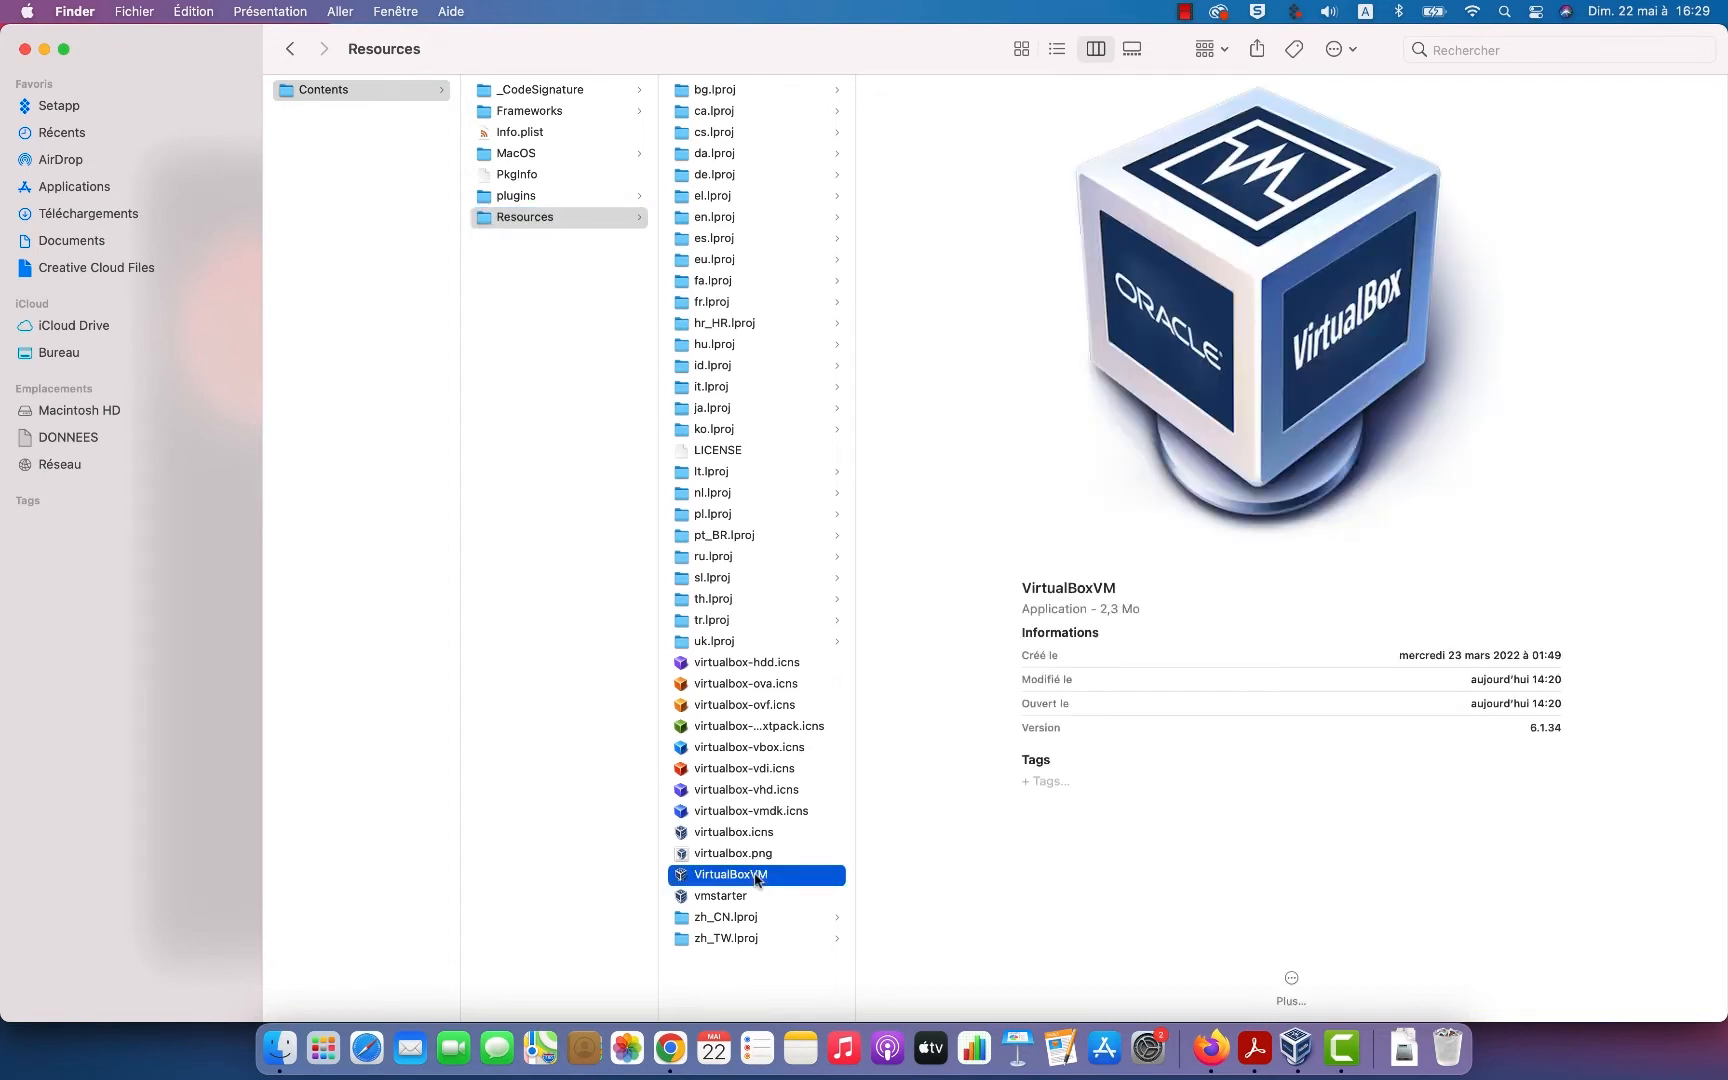
right_click(757, 878)
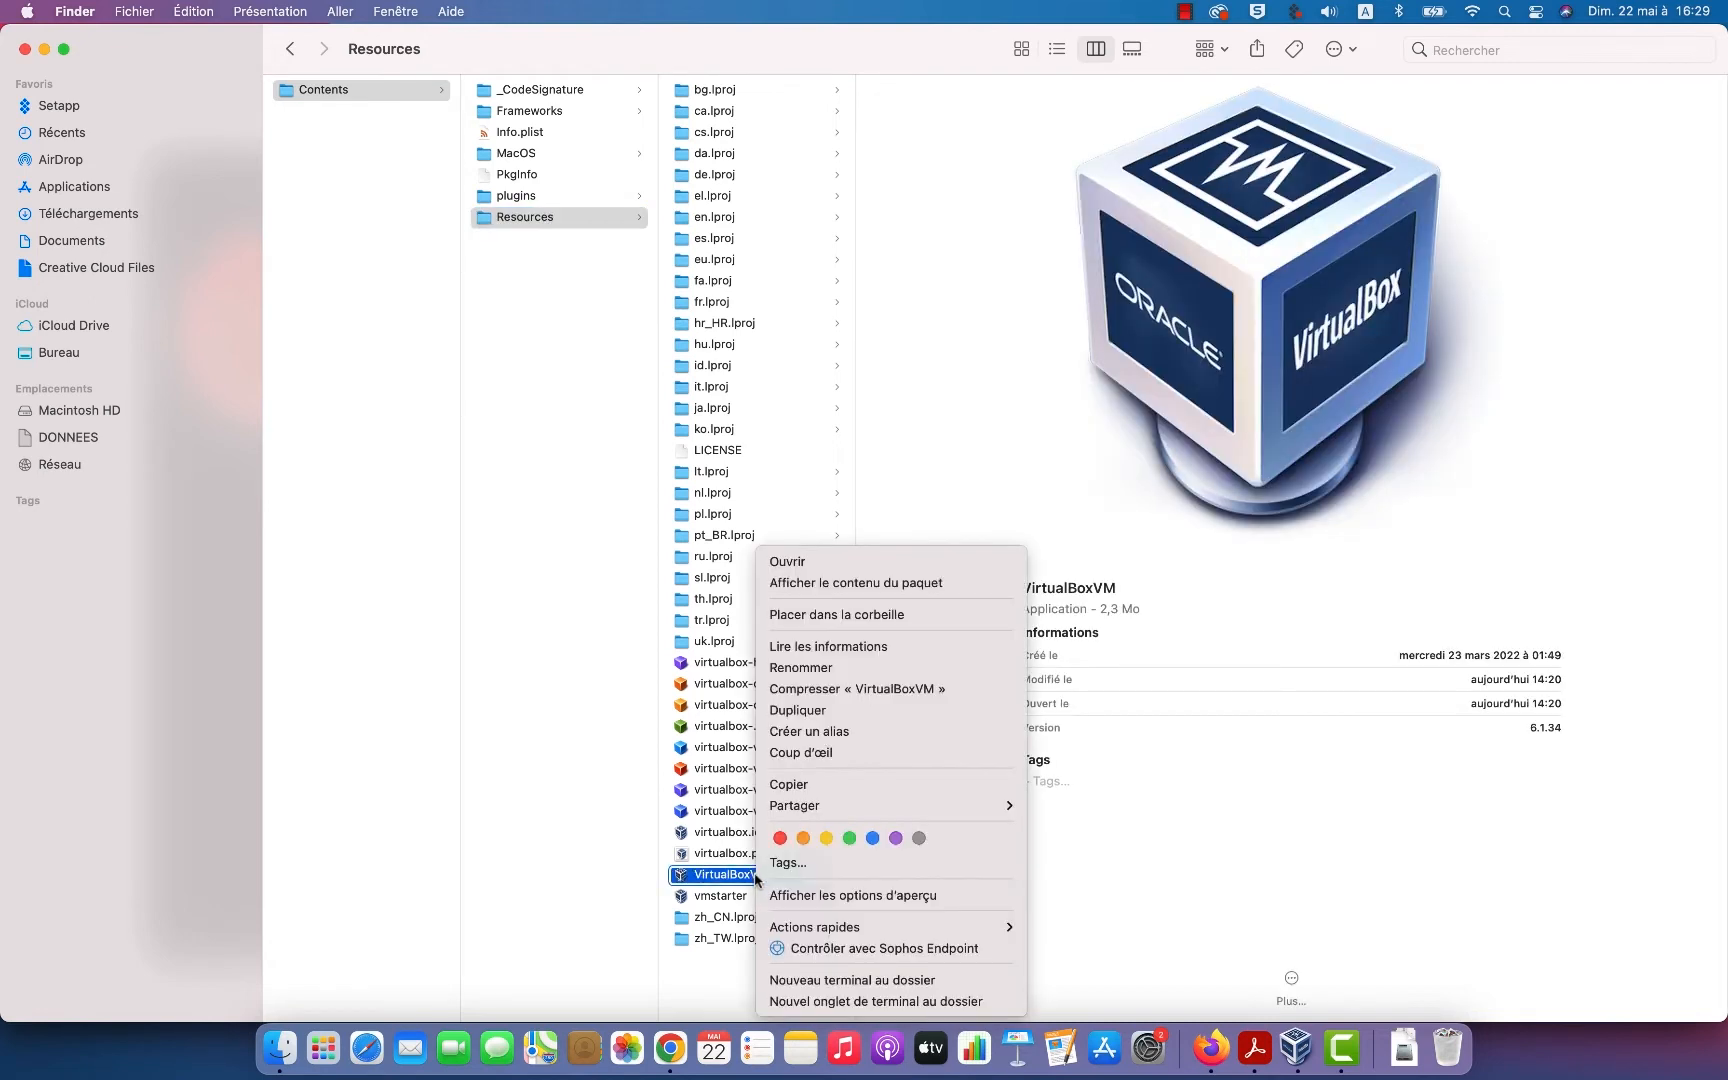
left_click(873, 655)
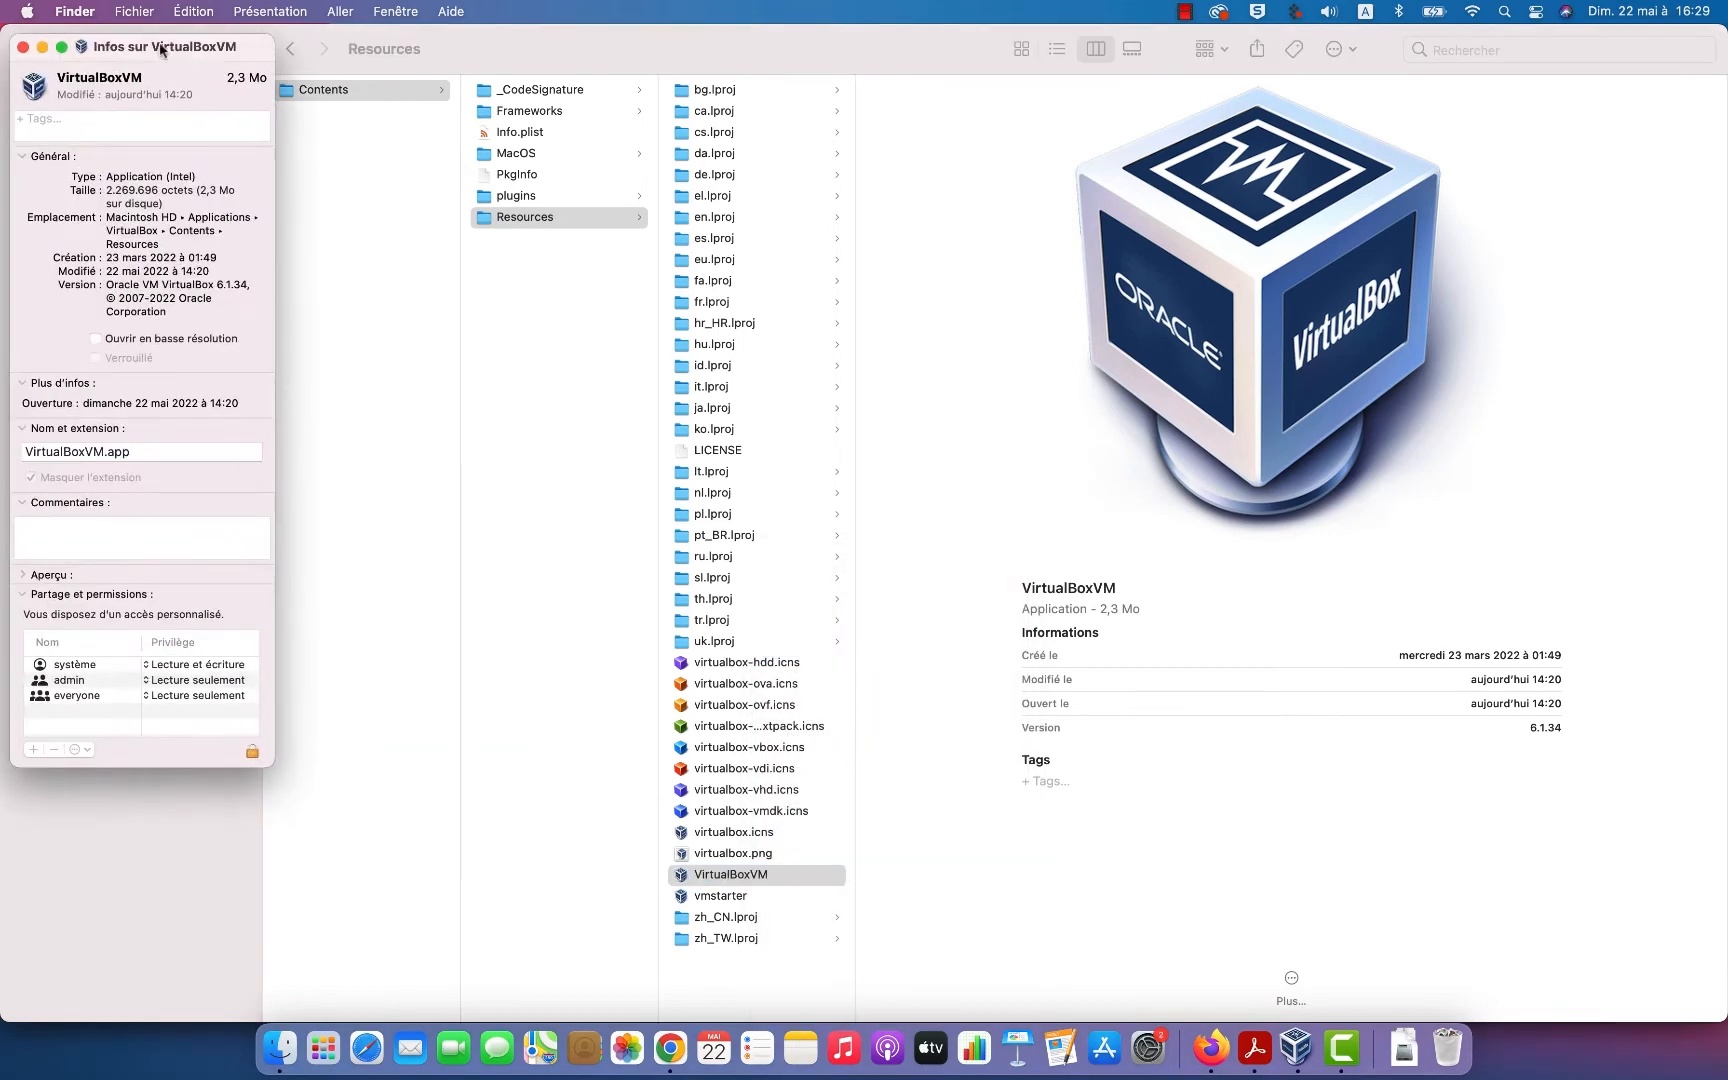
left_click_drag(161, 49, 1004, 144)
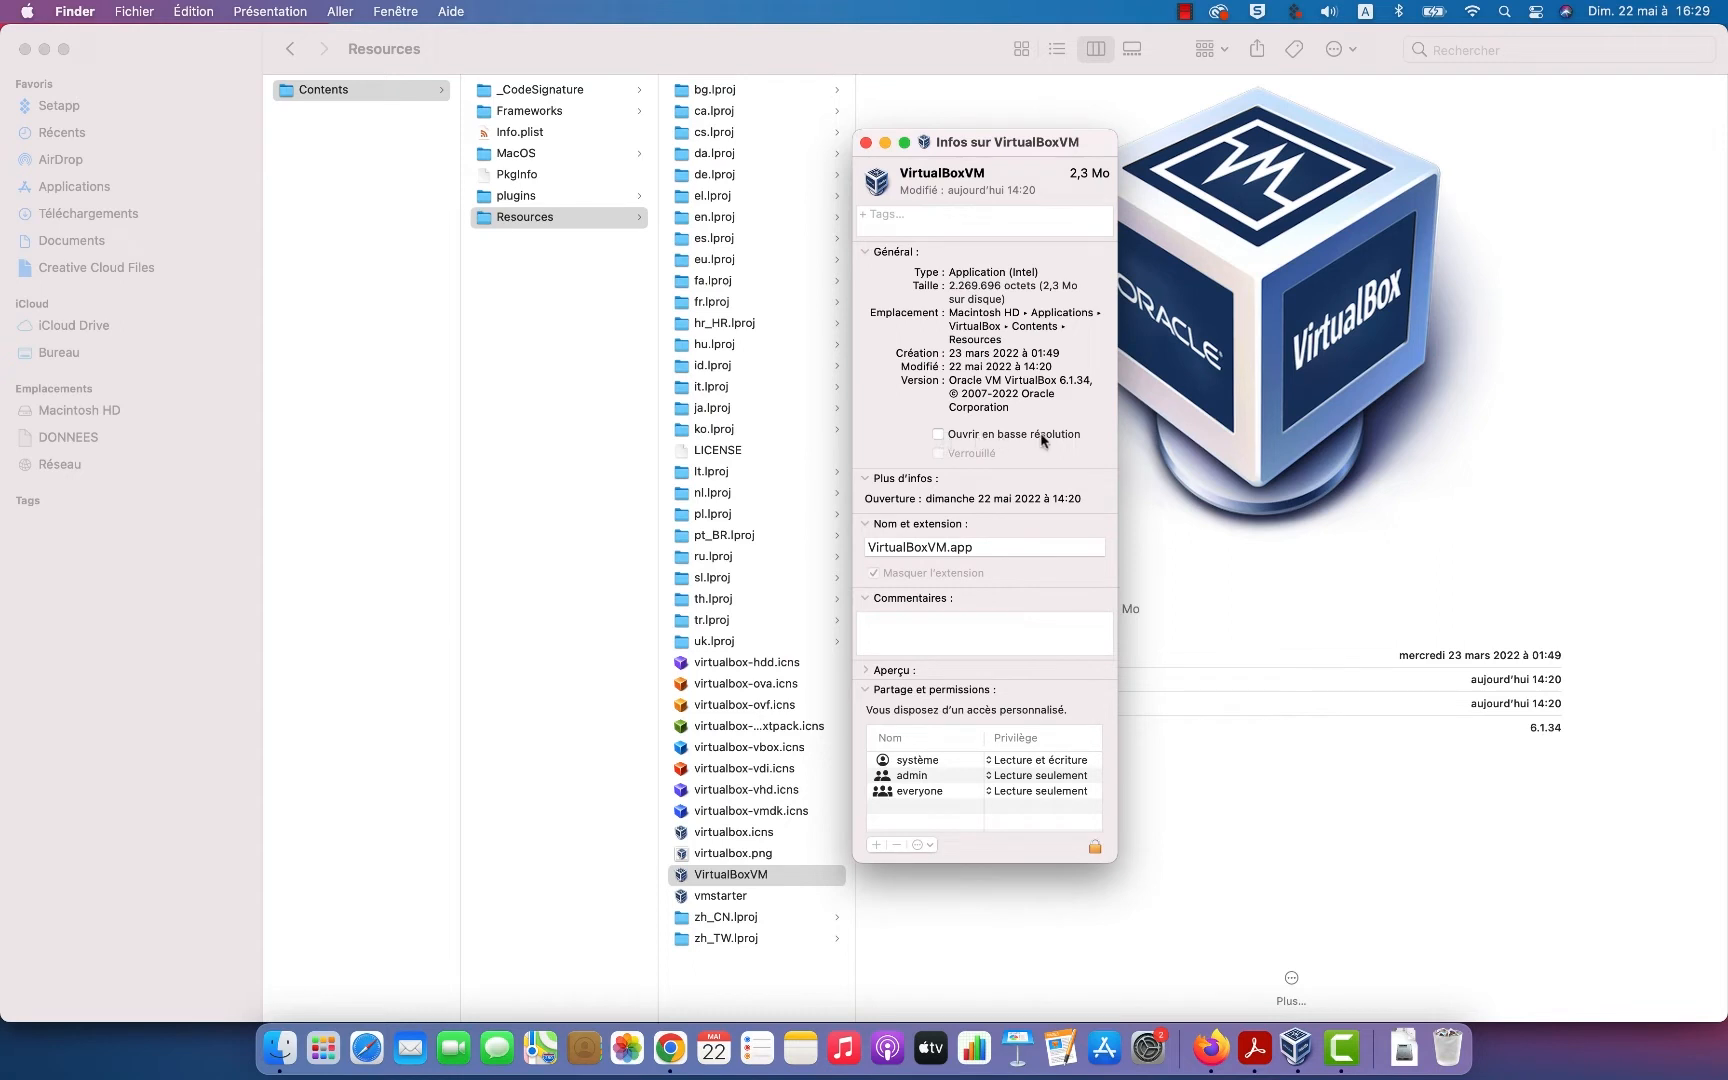
left_click(938, 434)
left_click(866, 143)
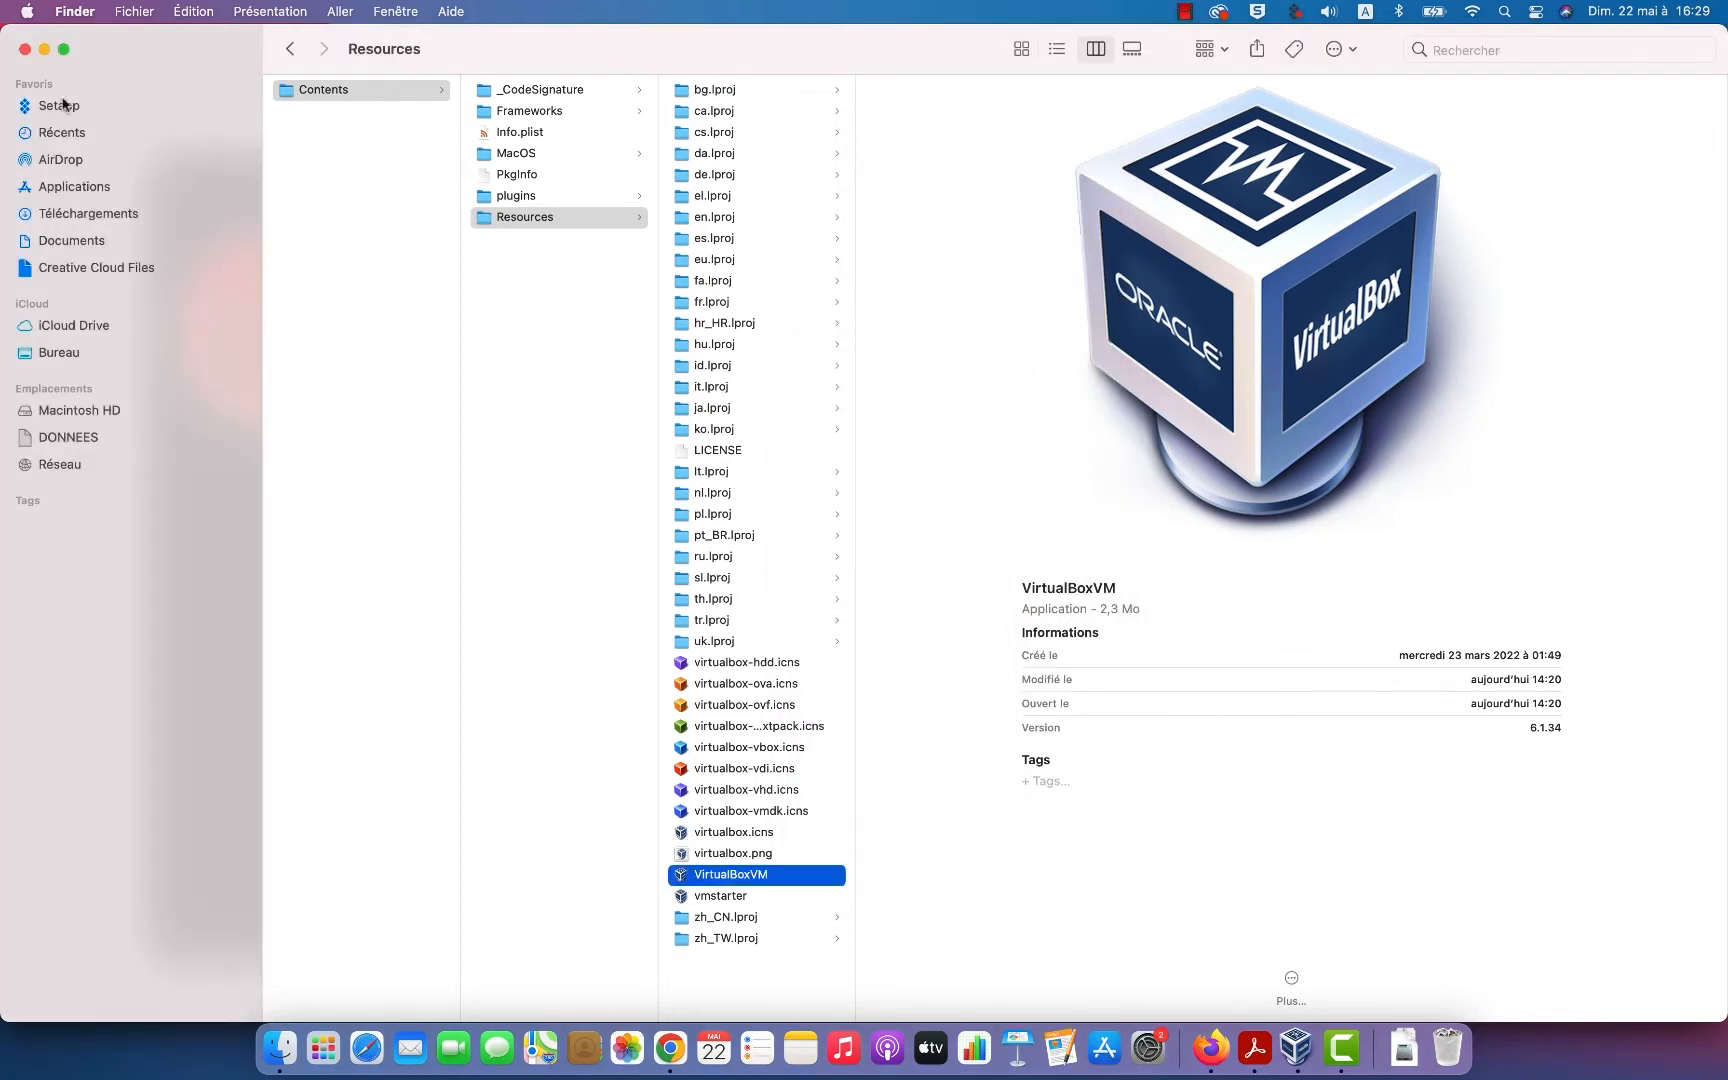
left_click(25, 49)
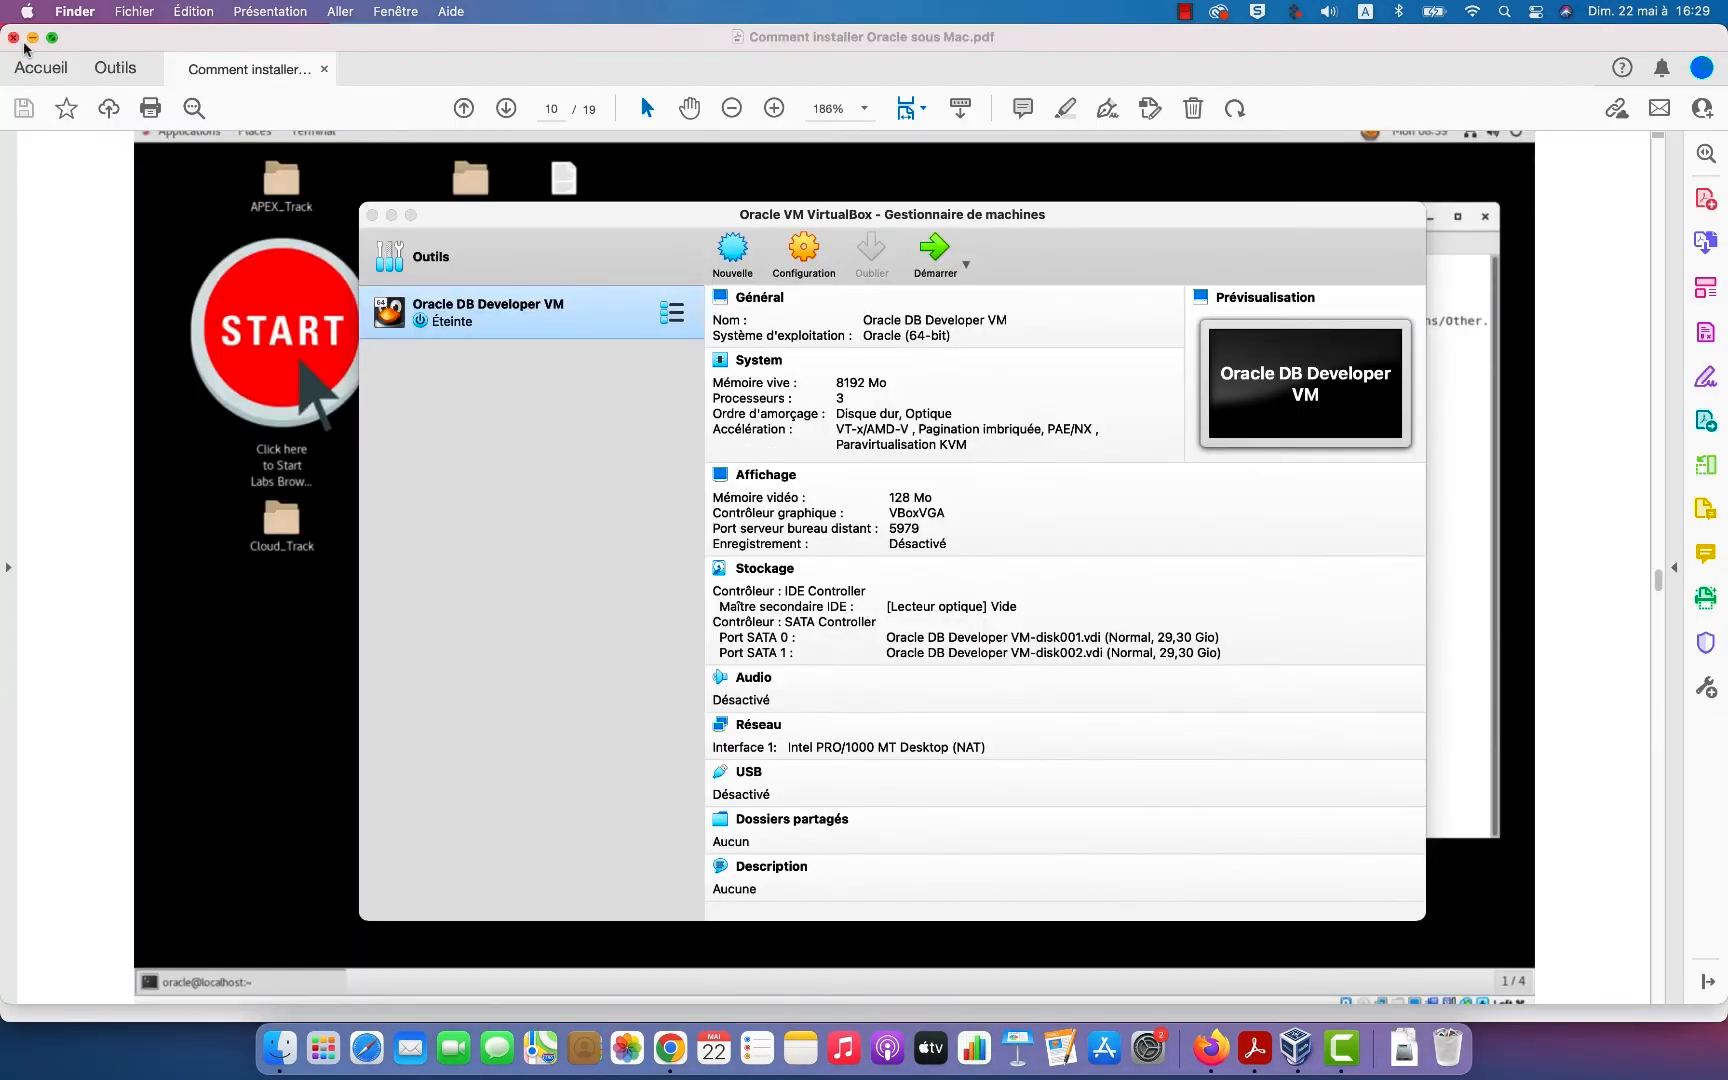
Start the Oracle DB Developer VM, minimise the PDF guide behind it and dismiss the mouse-integration and keyboard-capture notices.
left_click(933, 256)
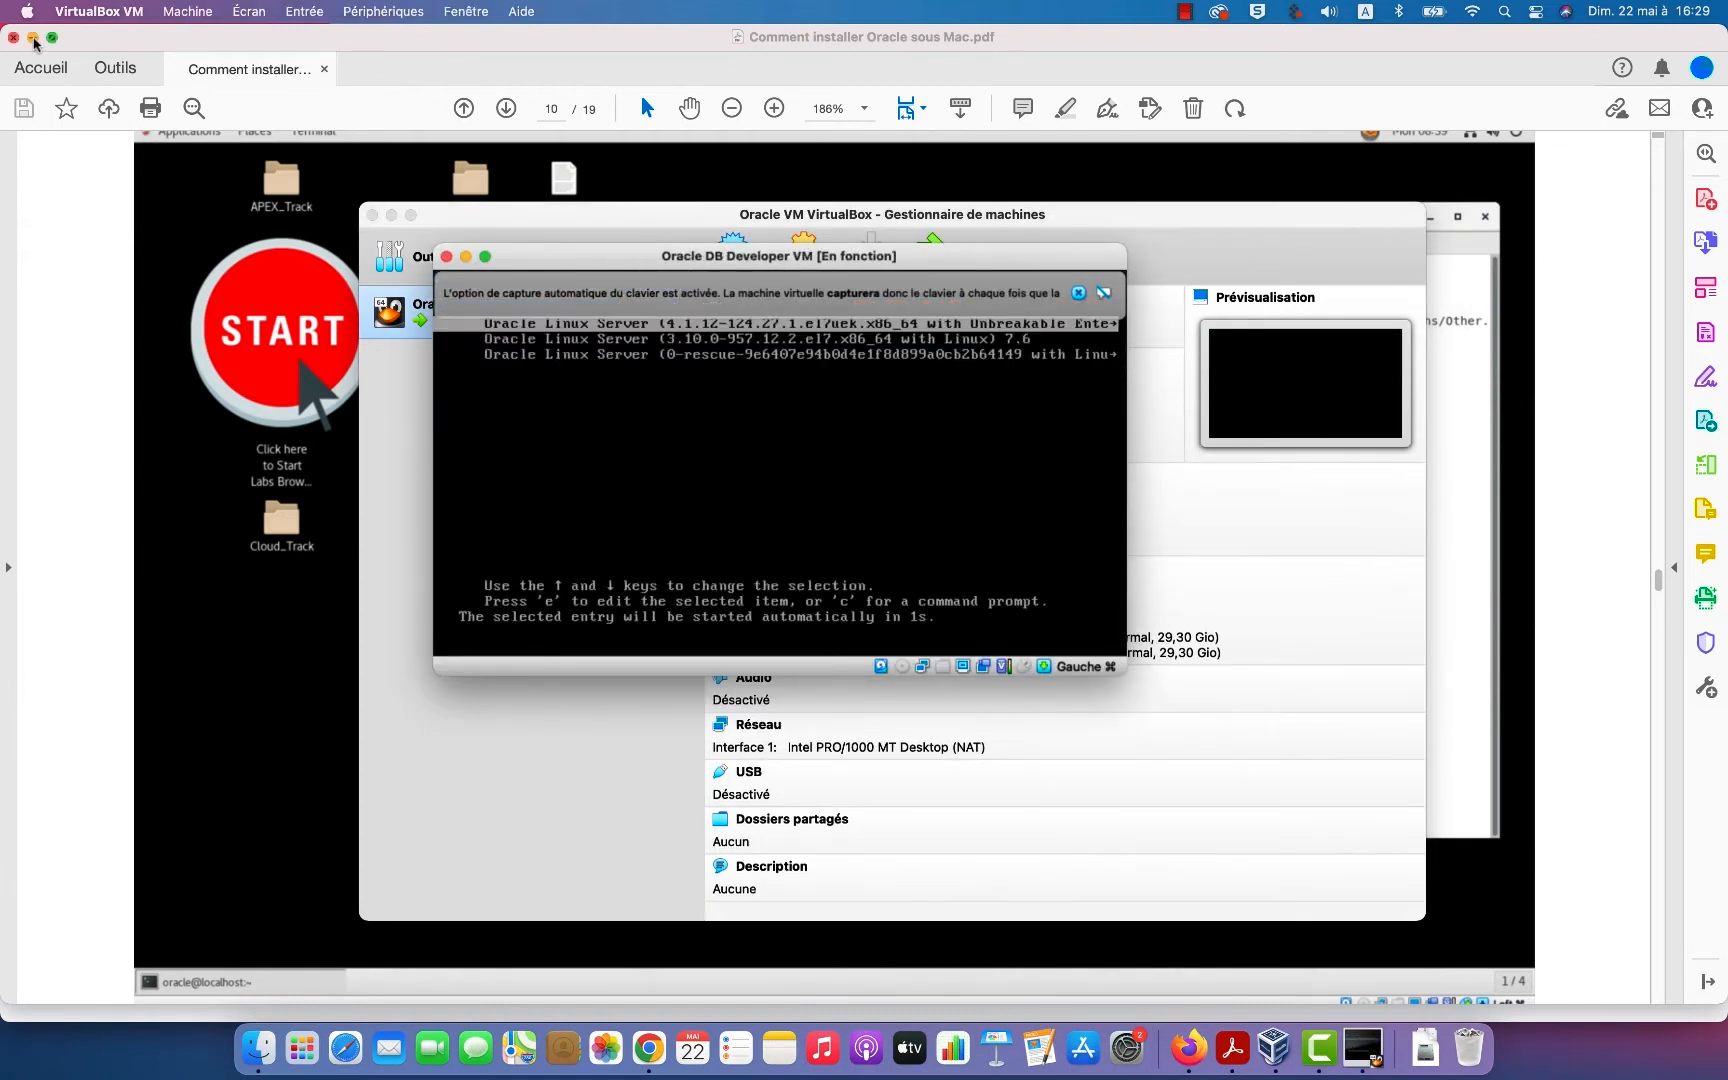
left_click(33, 38)
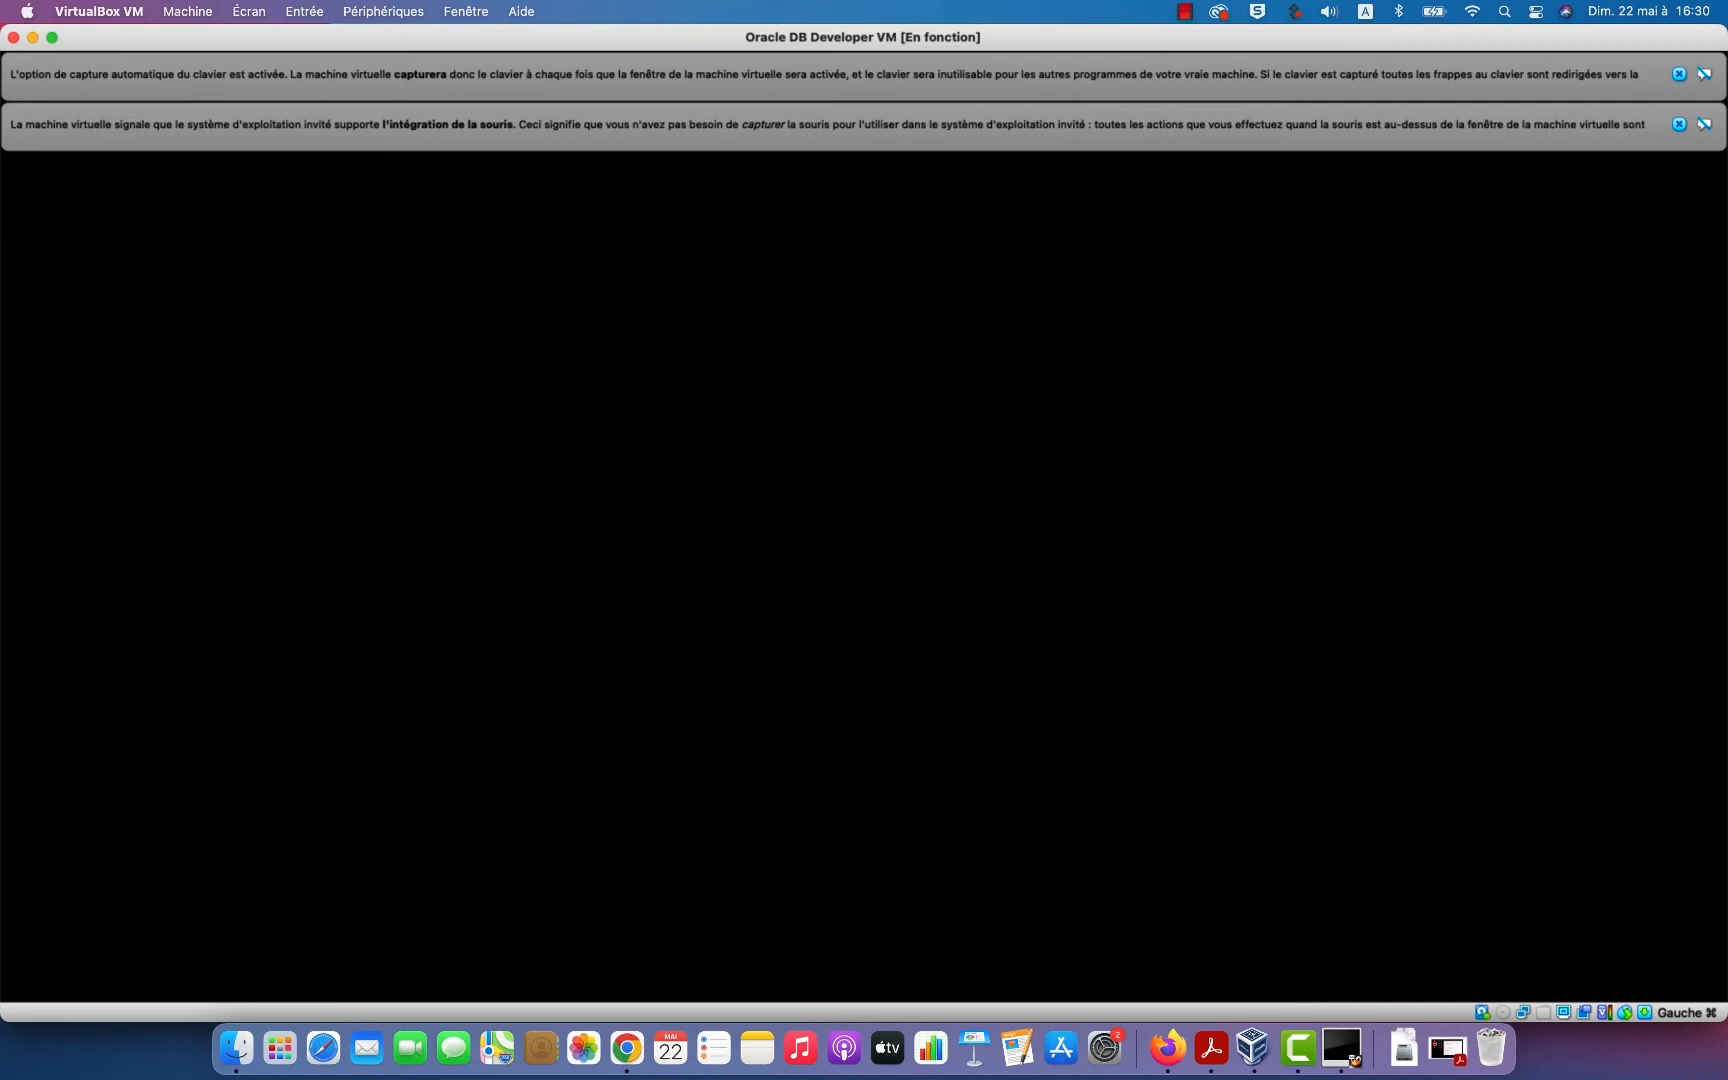
left_click(1679, 124)
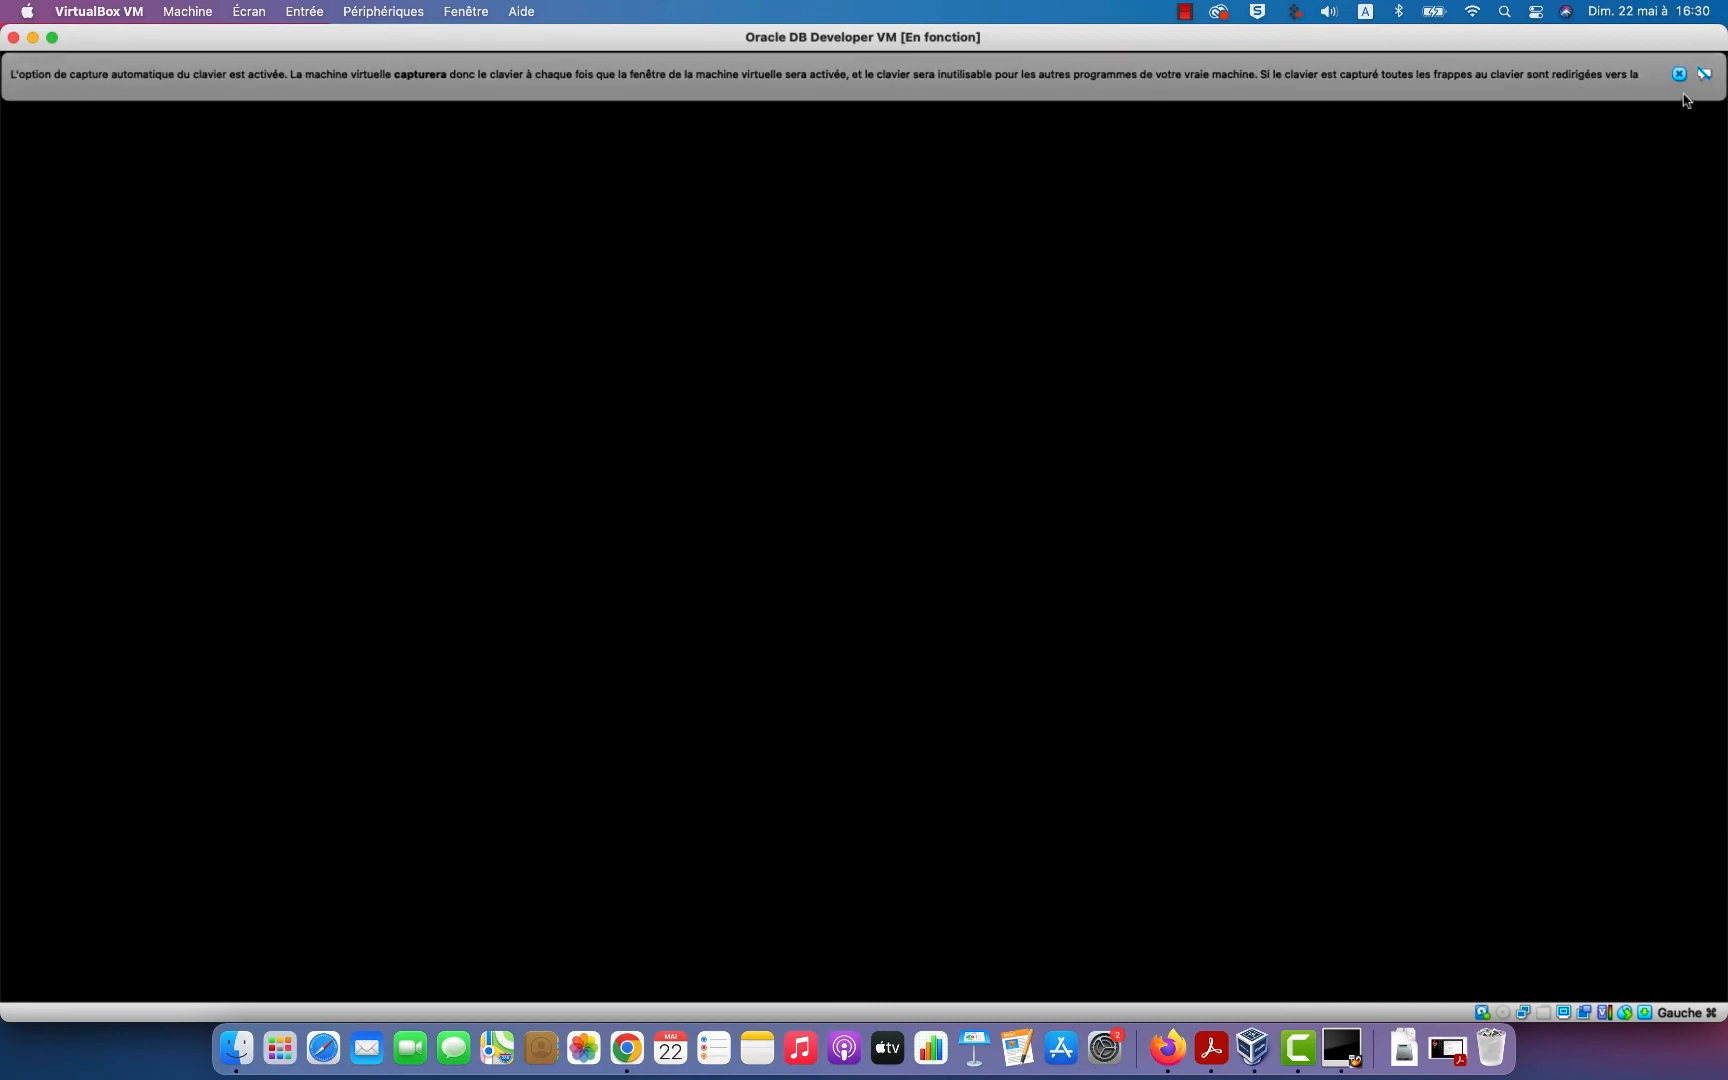
left_click(1679, 74)
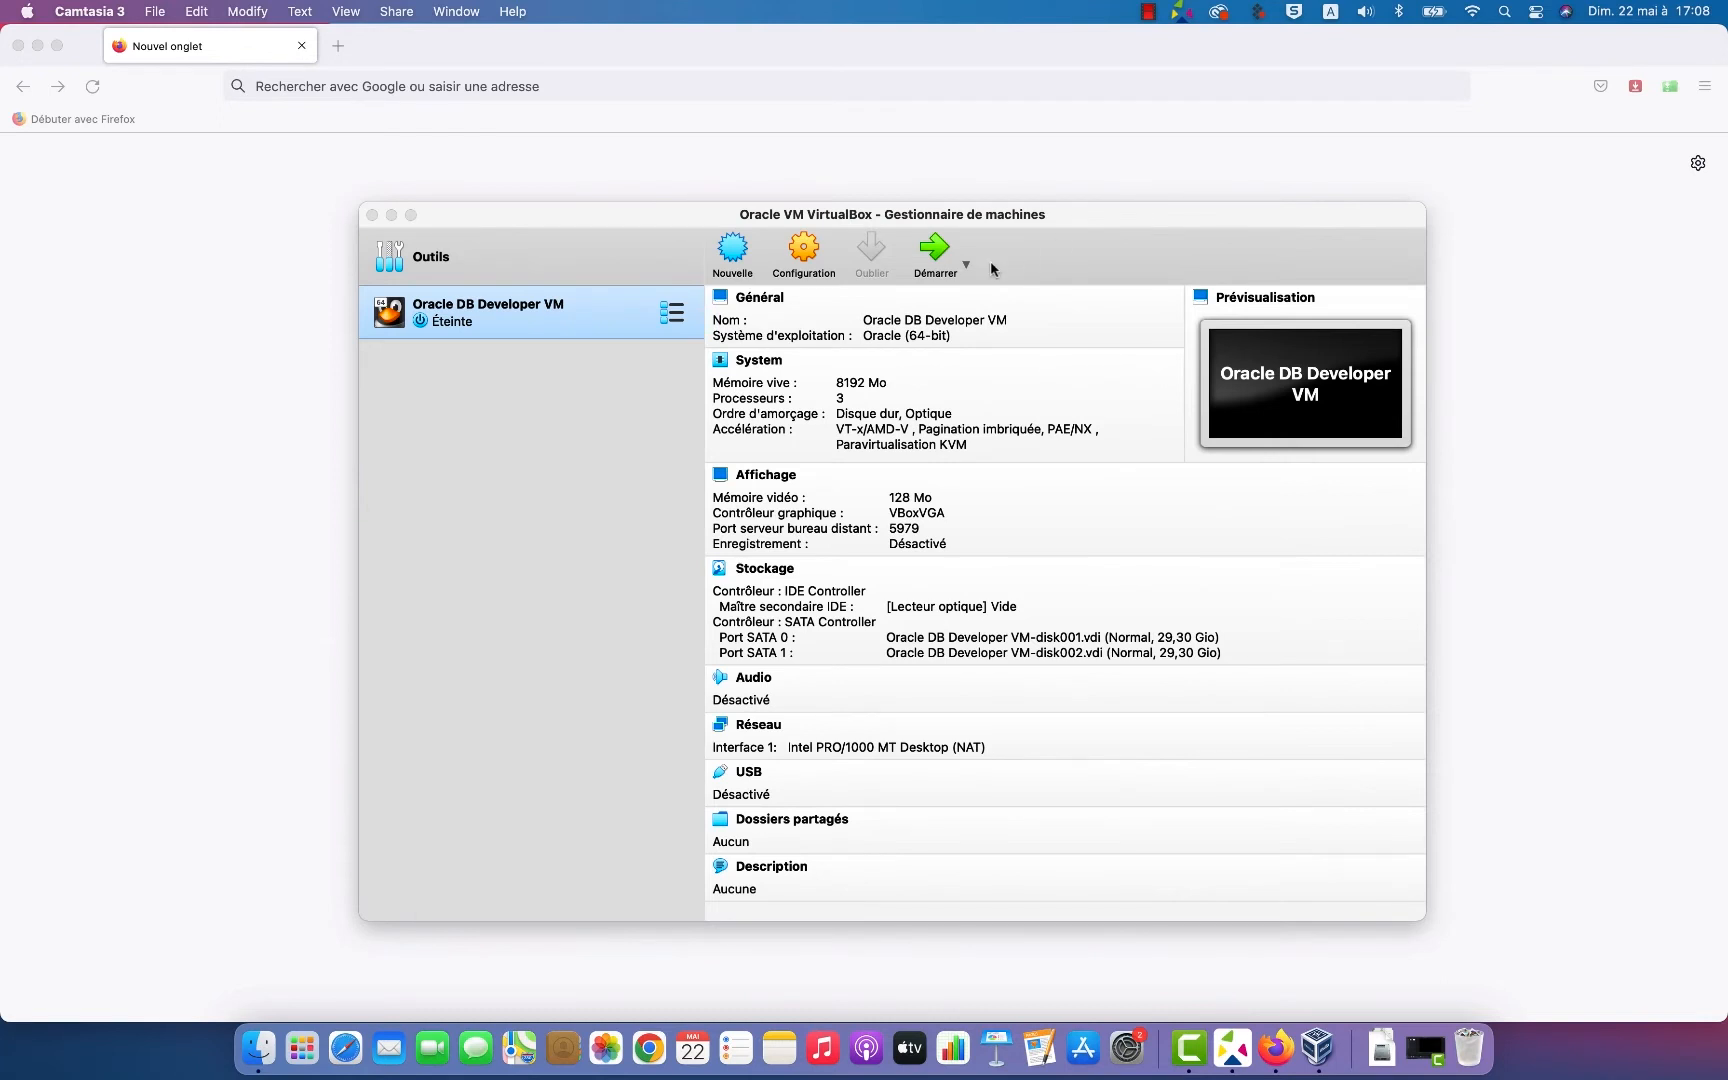
Start the Oracle DB Developer VM again, dismissing both capture notices, and switch it to full-screen mode.
left_click(941, 259)
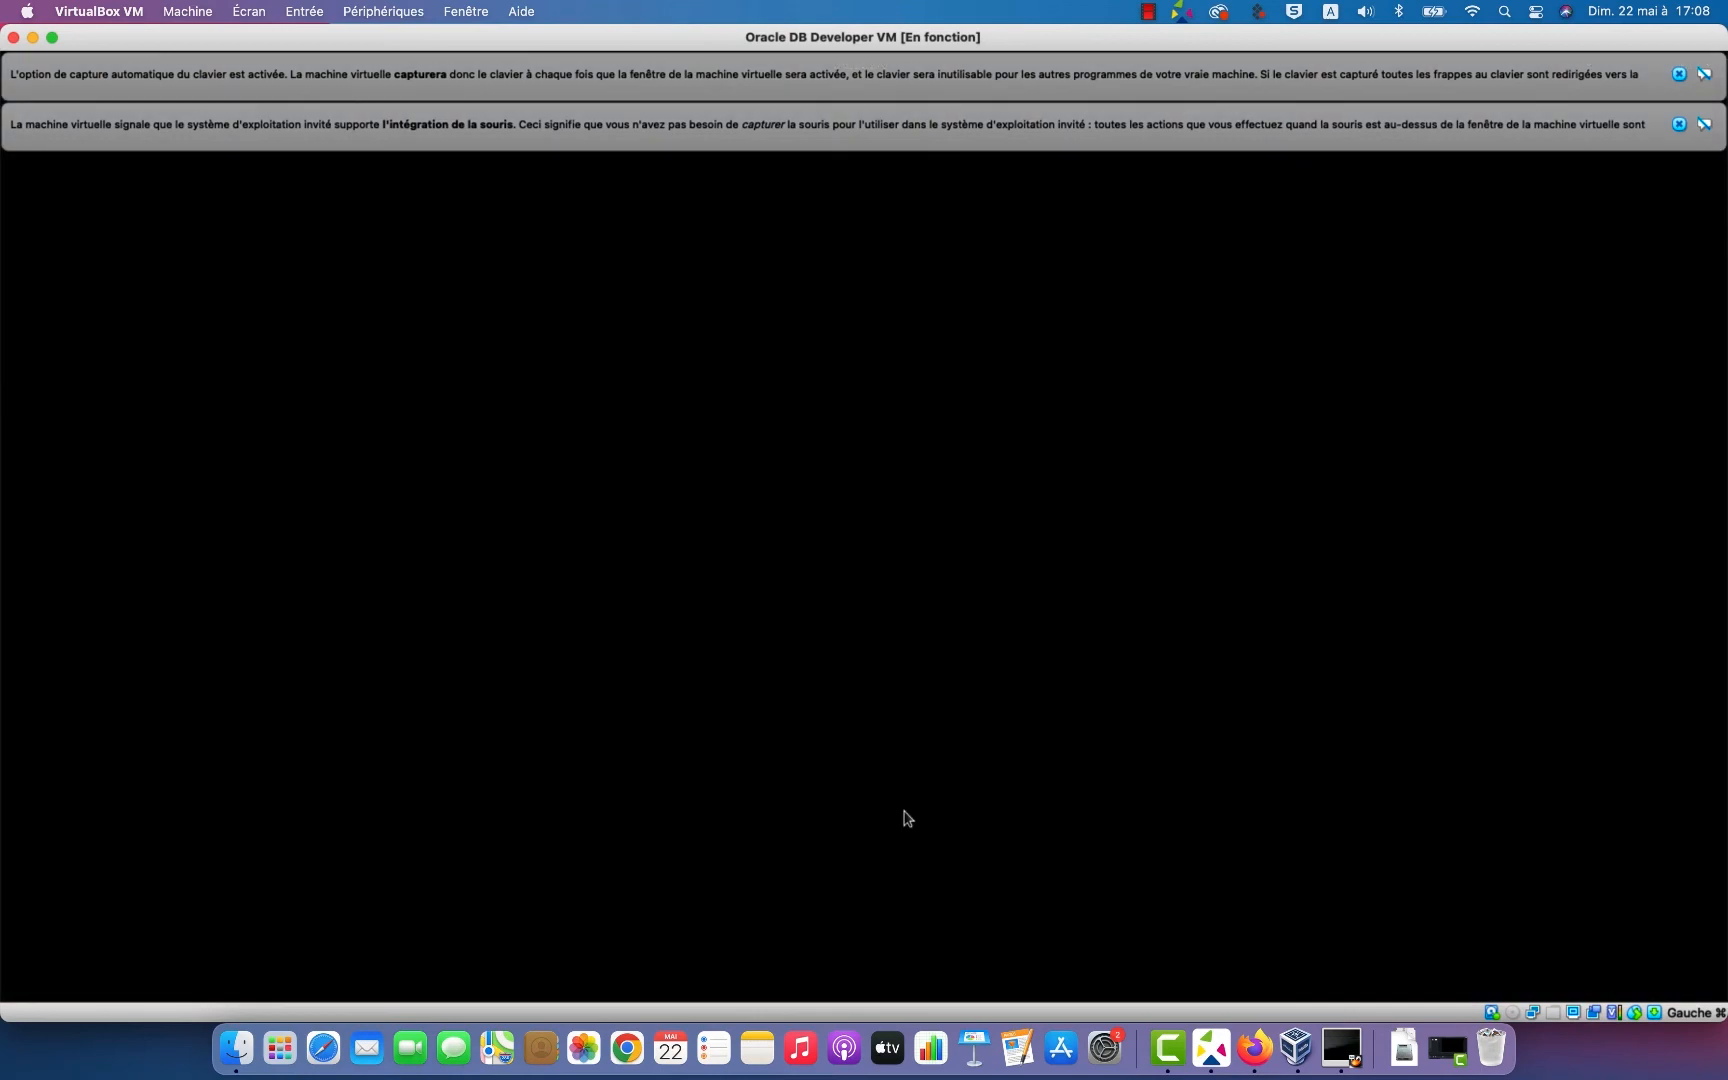
left_click(1679, 124)
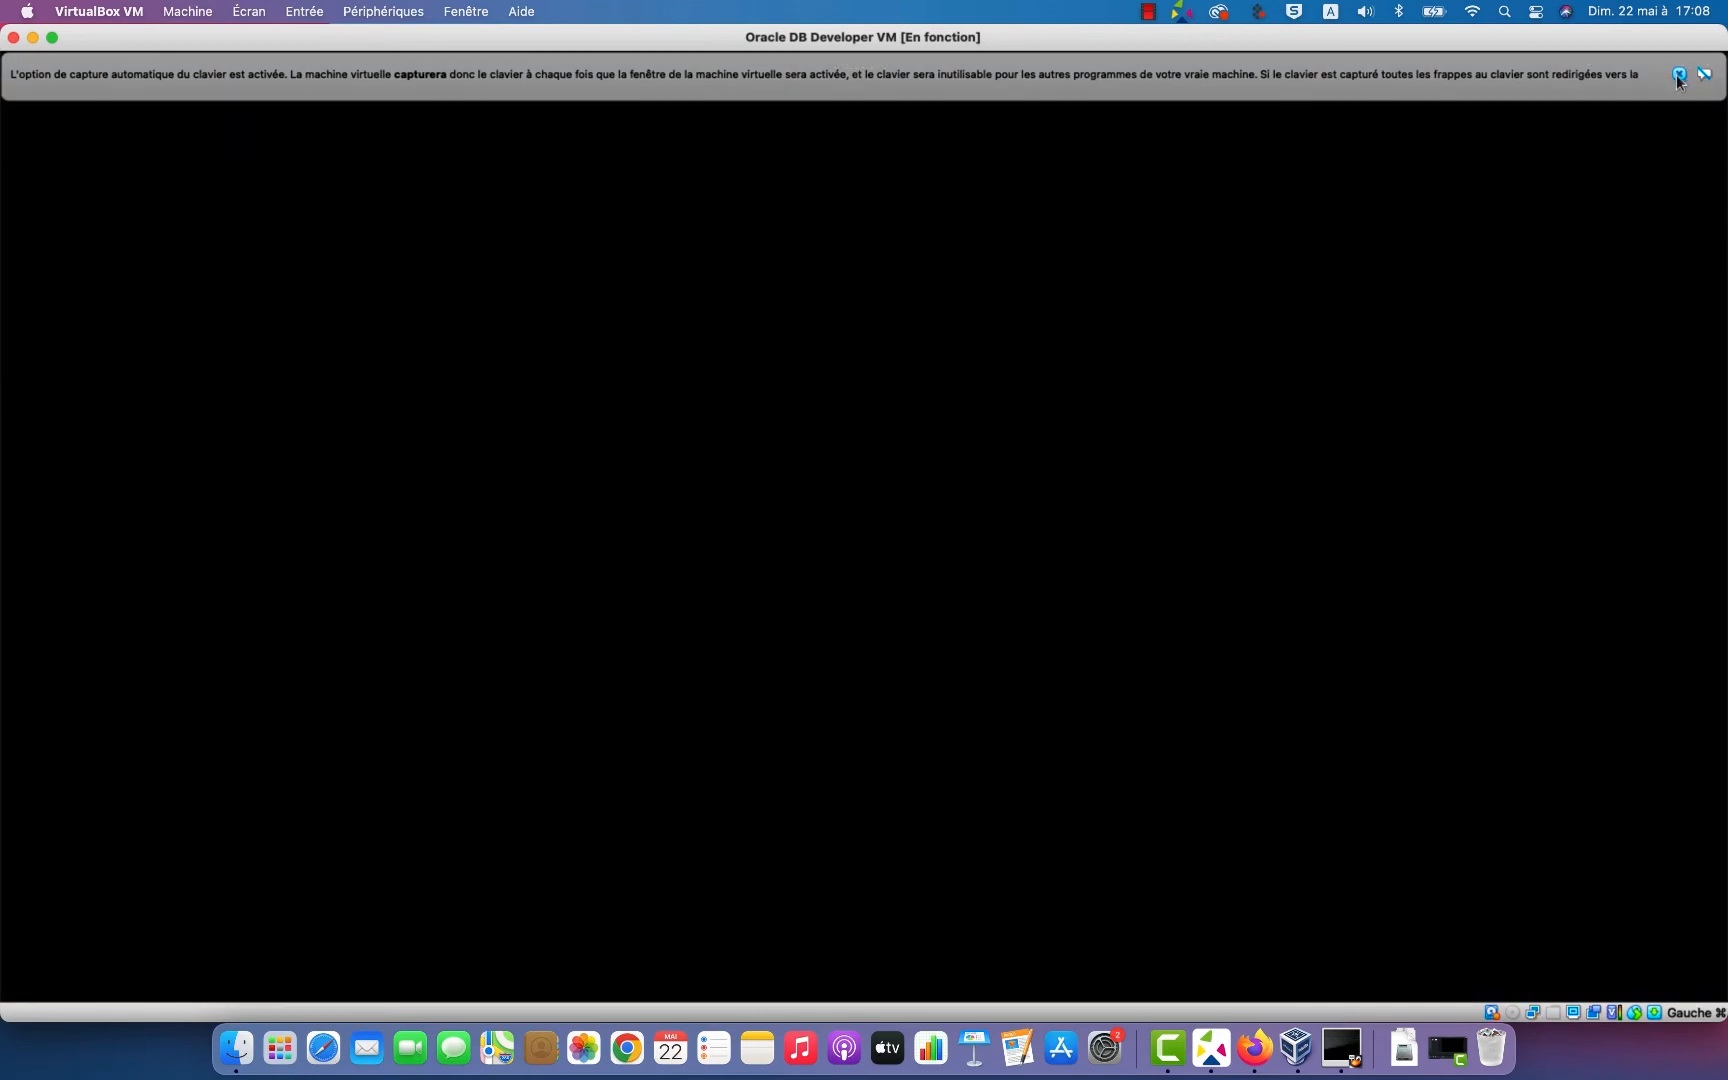
left_click(1679, 76)
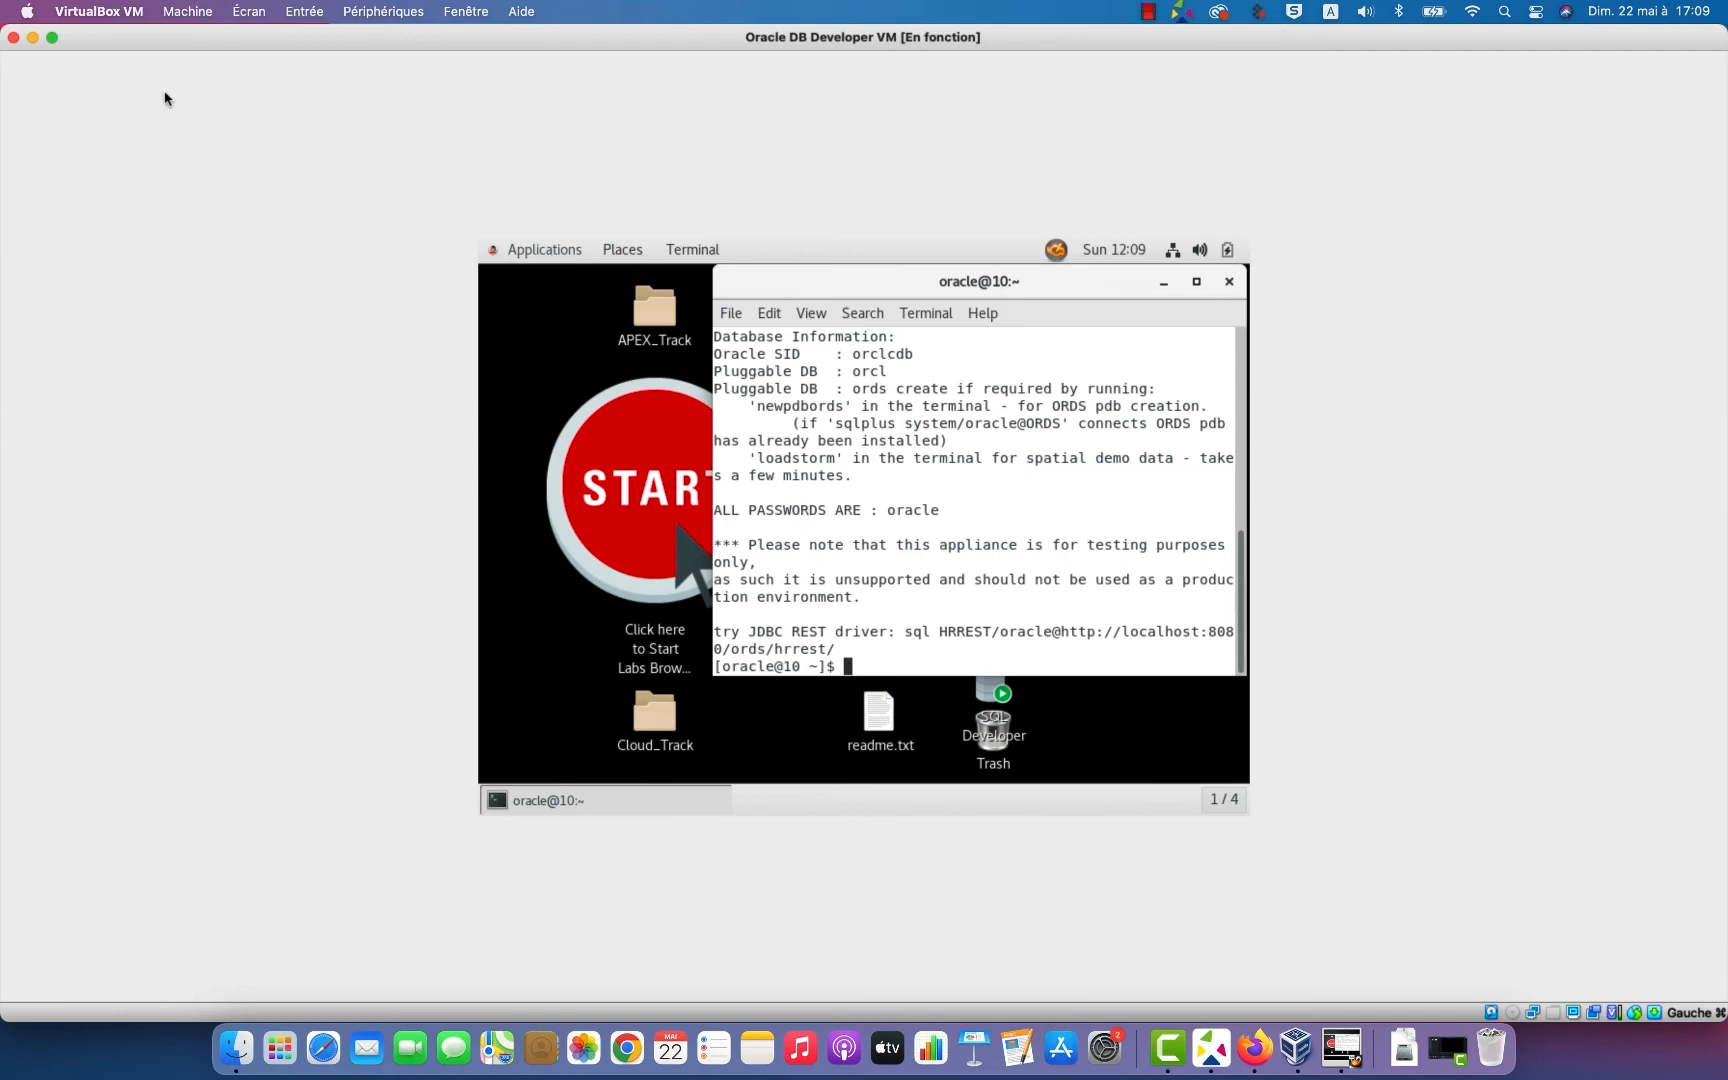
left_click(53, 39)
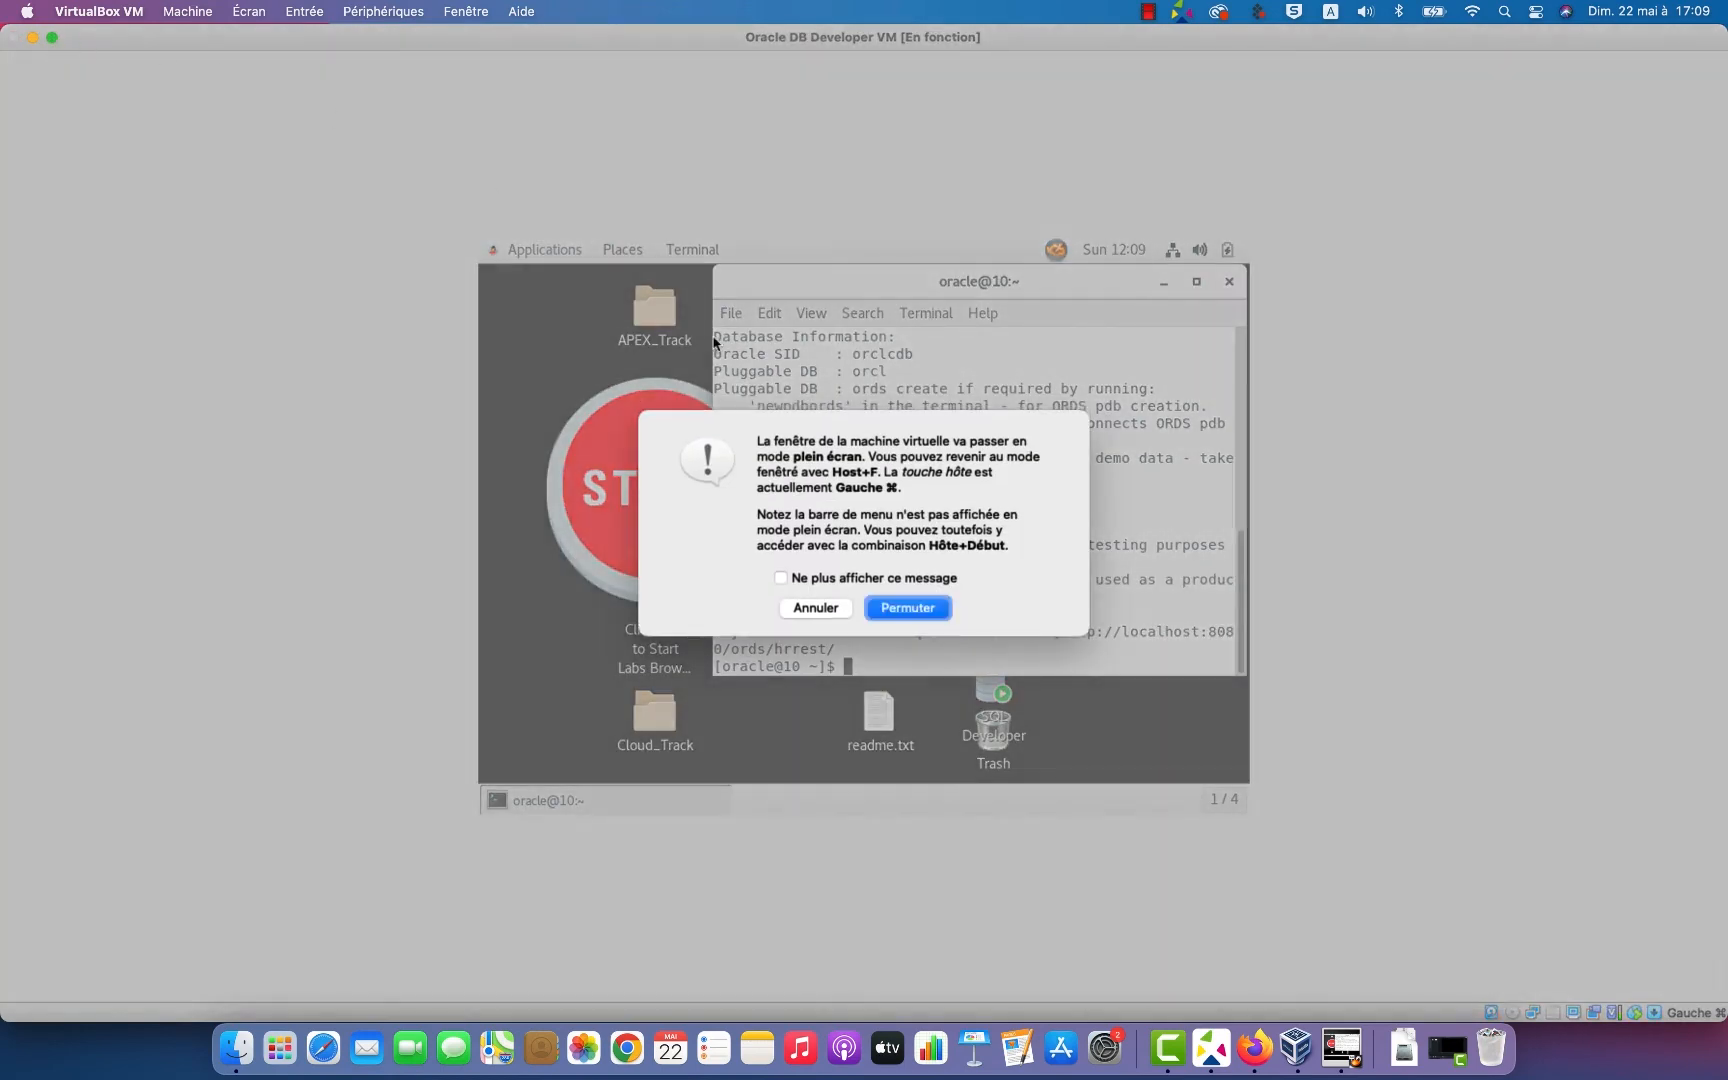
left_click(908, 610)
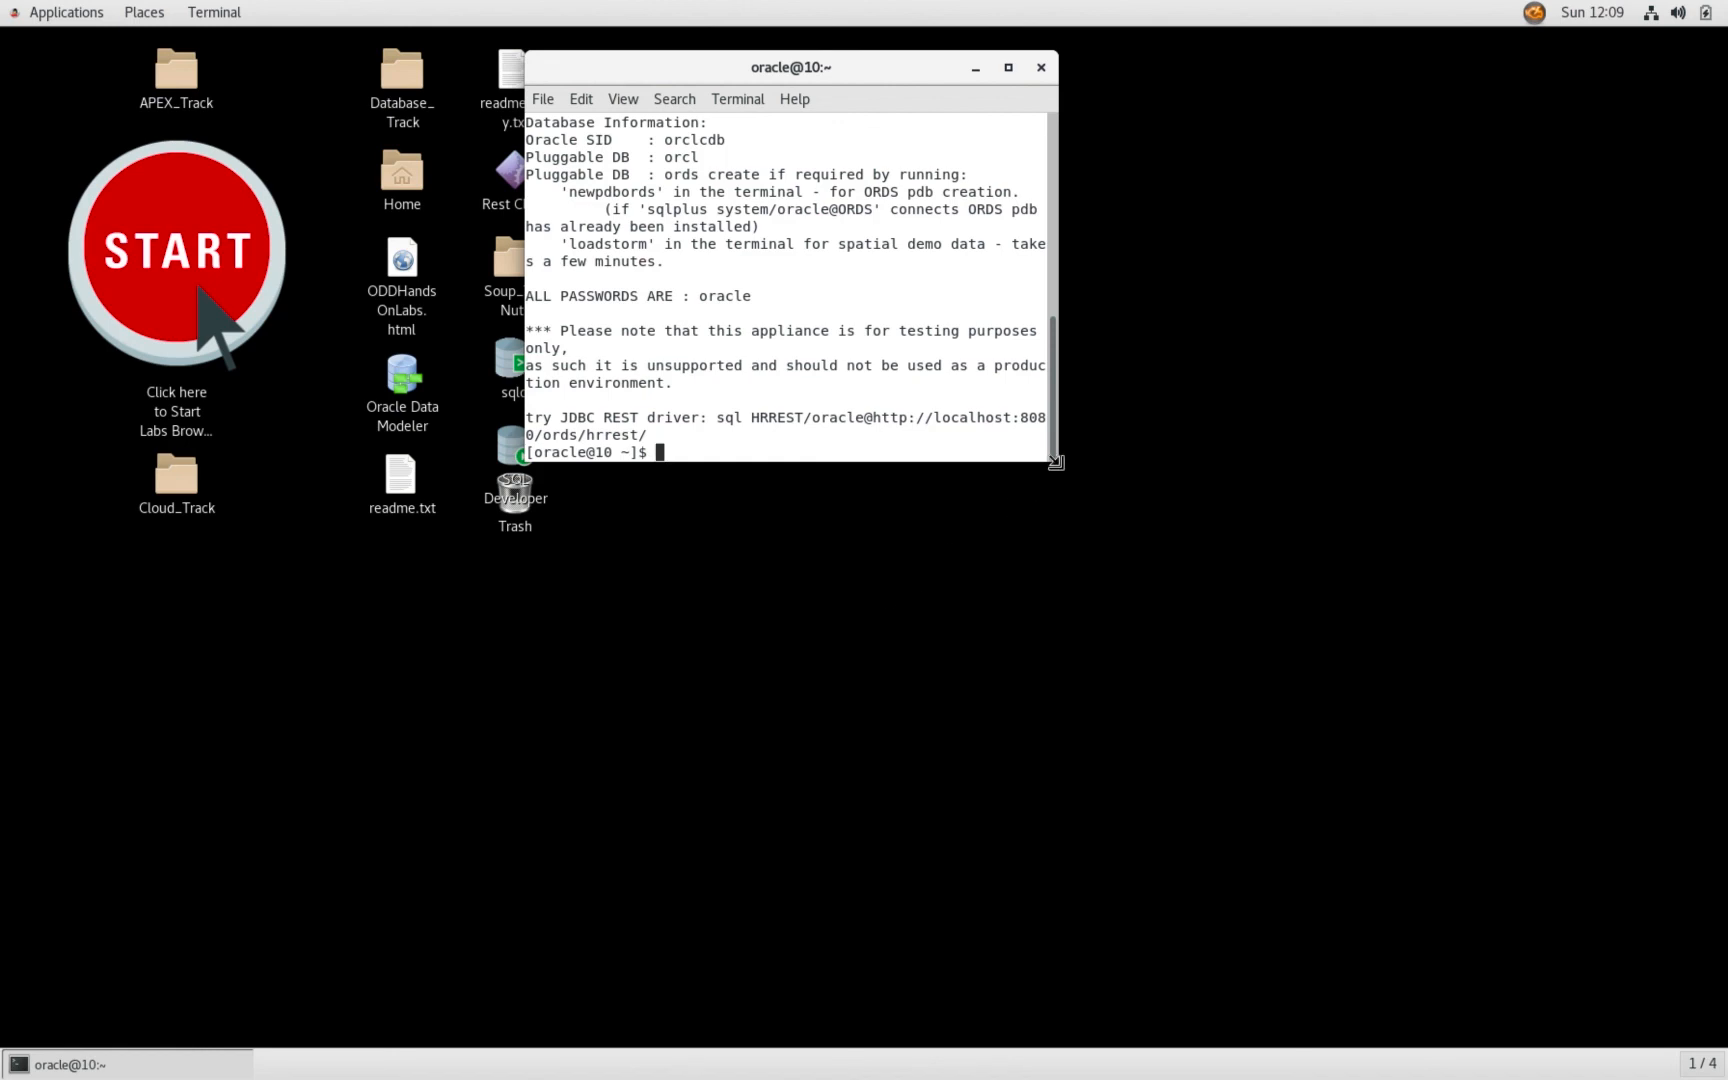
Enlarge and reposition the guest's terminal window to show the full database information, and briefly highlight the default password.
left_click_drag(1056, 462, 1397, 652)
left_click_drag(1133, 78, 1190, 100)
left_click_drag(1140, 683, 1172, 821)
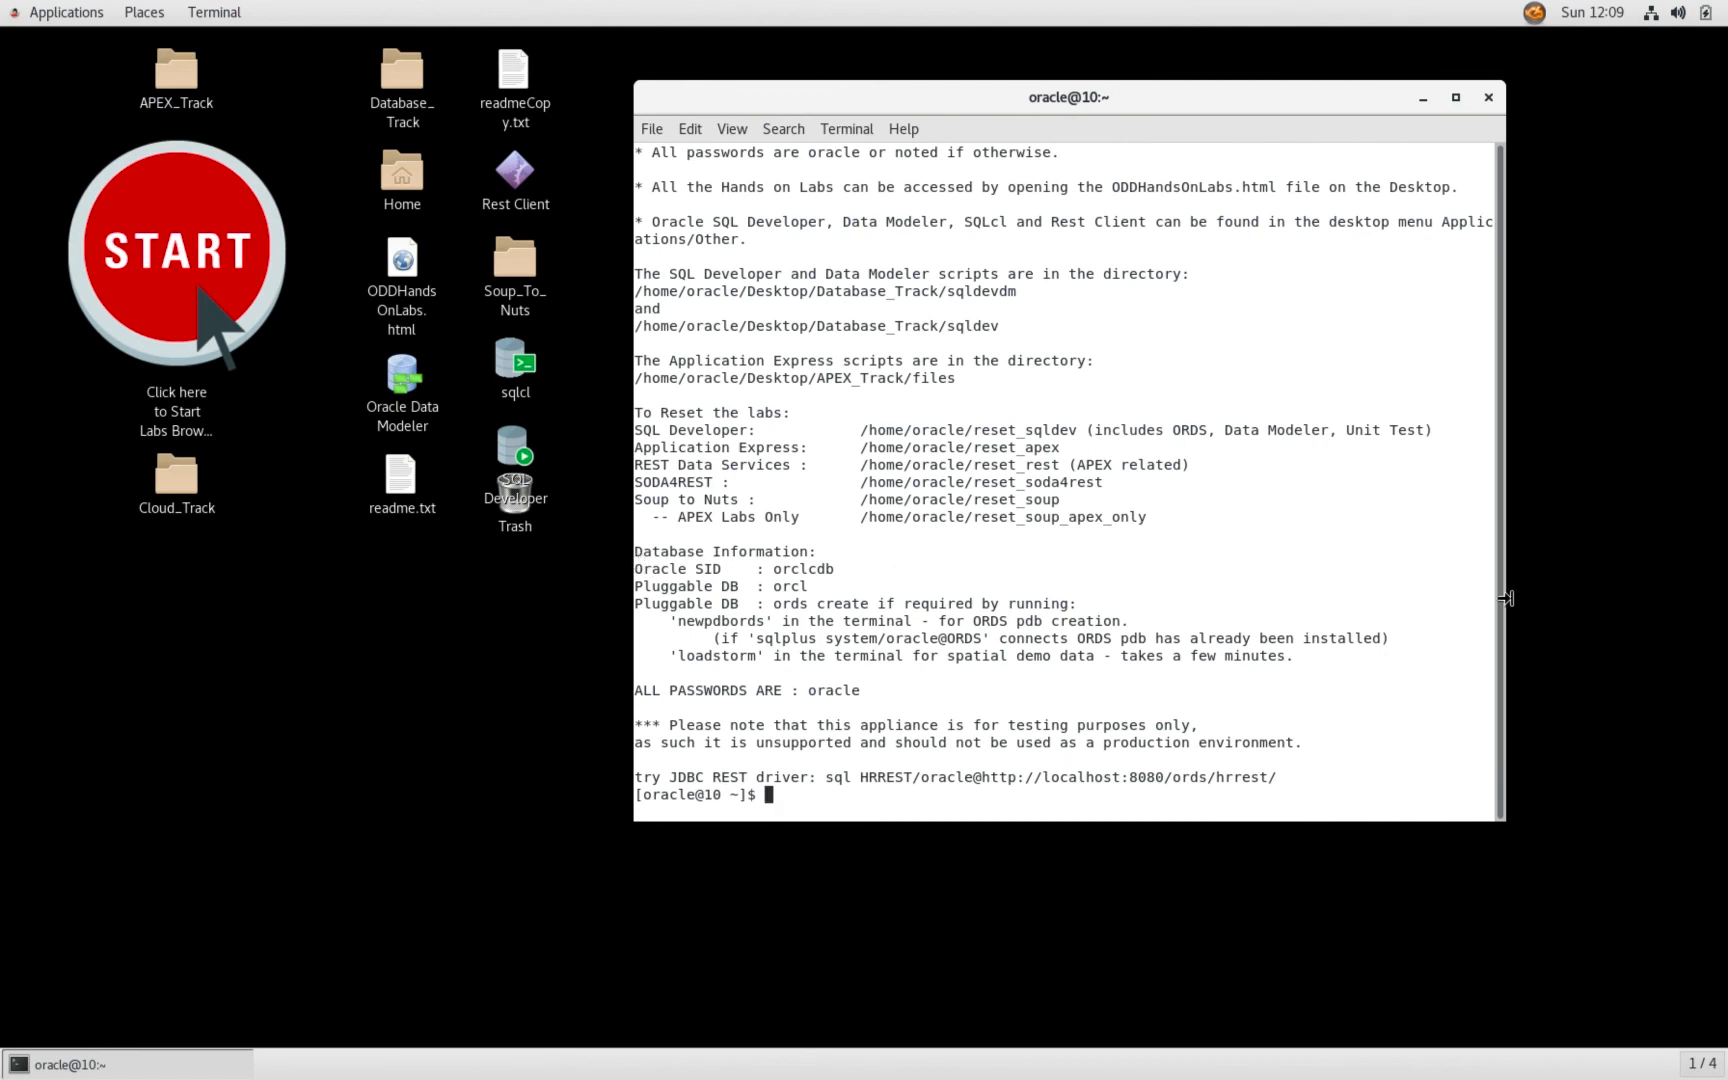
left_click_drag(1505, 598, 1610, 598)
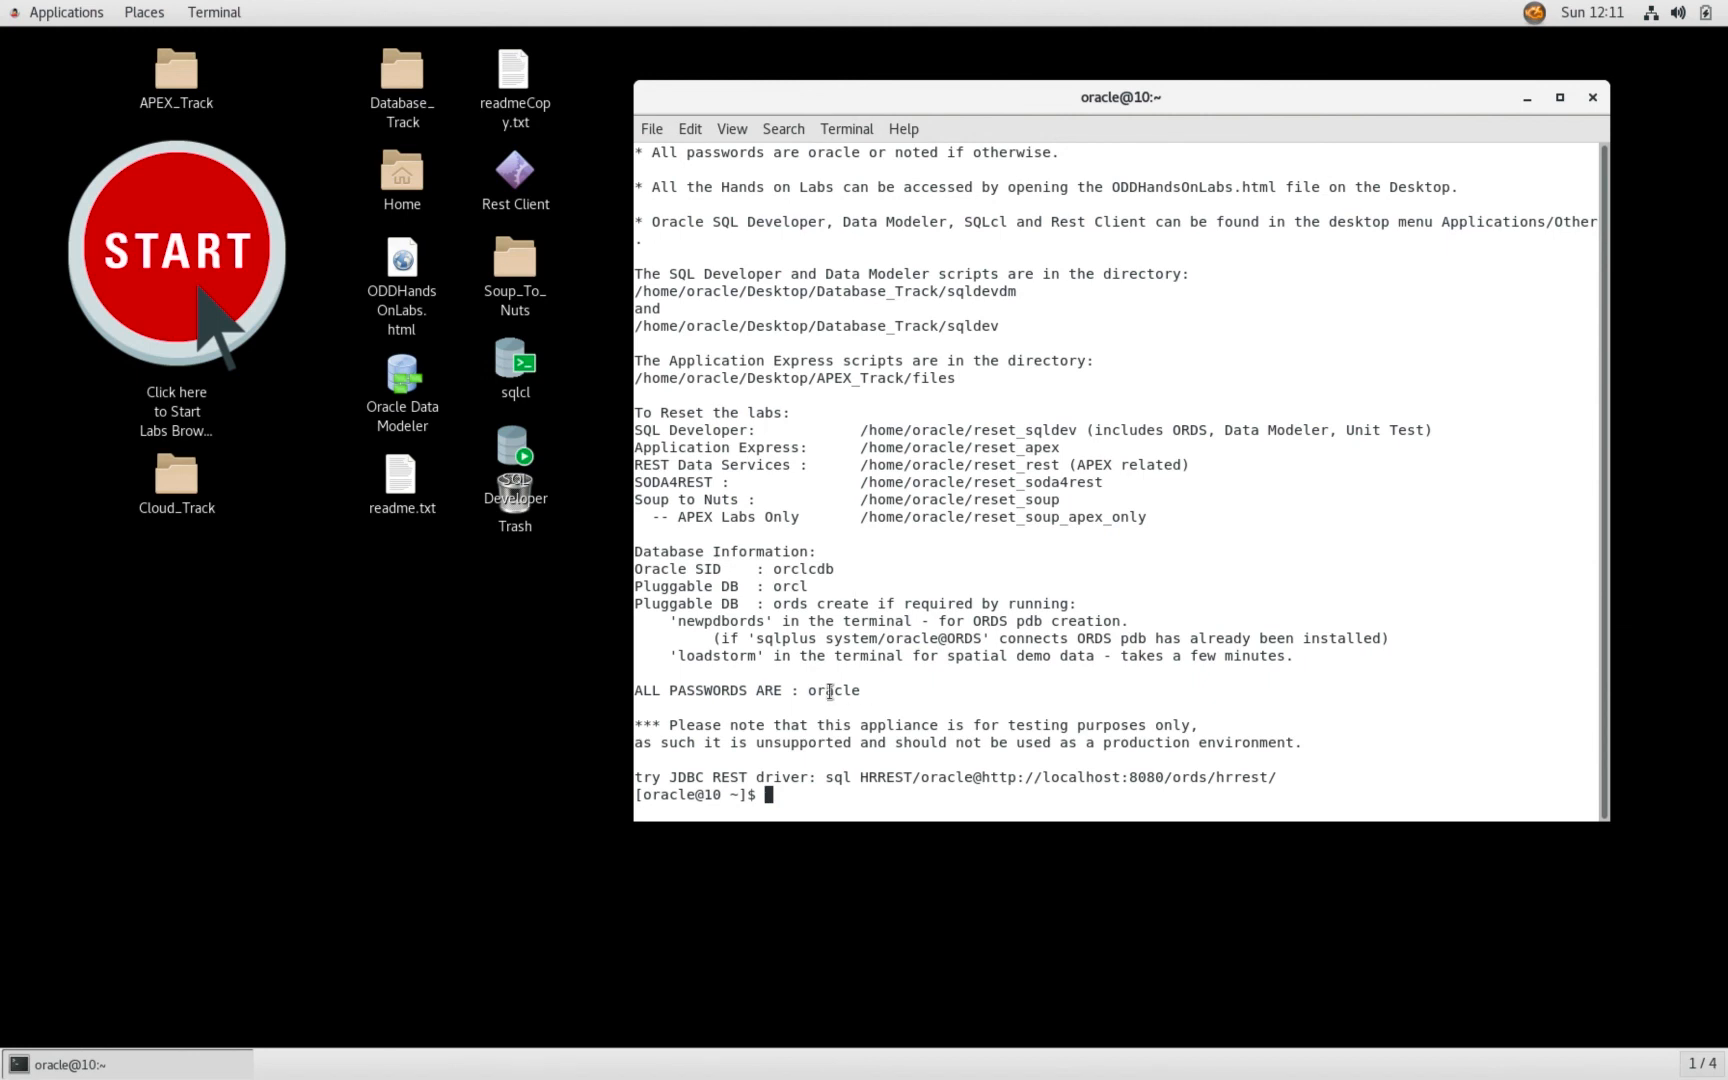
double_click(830, 690)
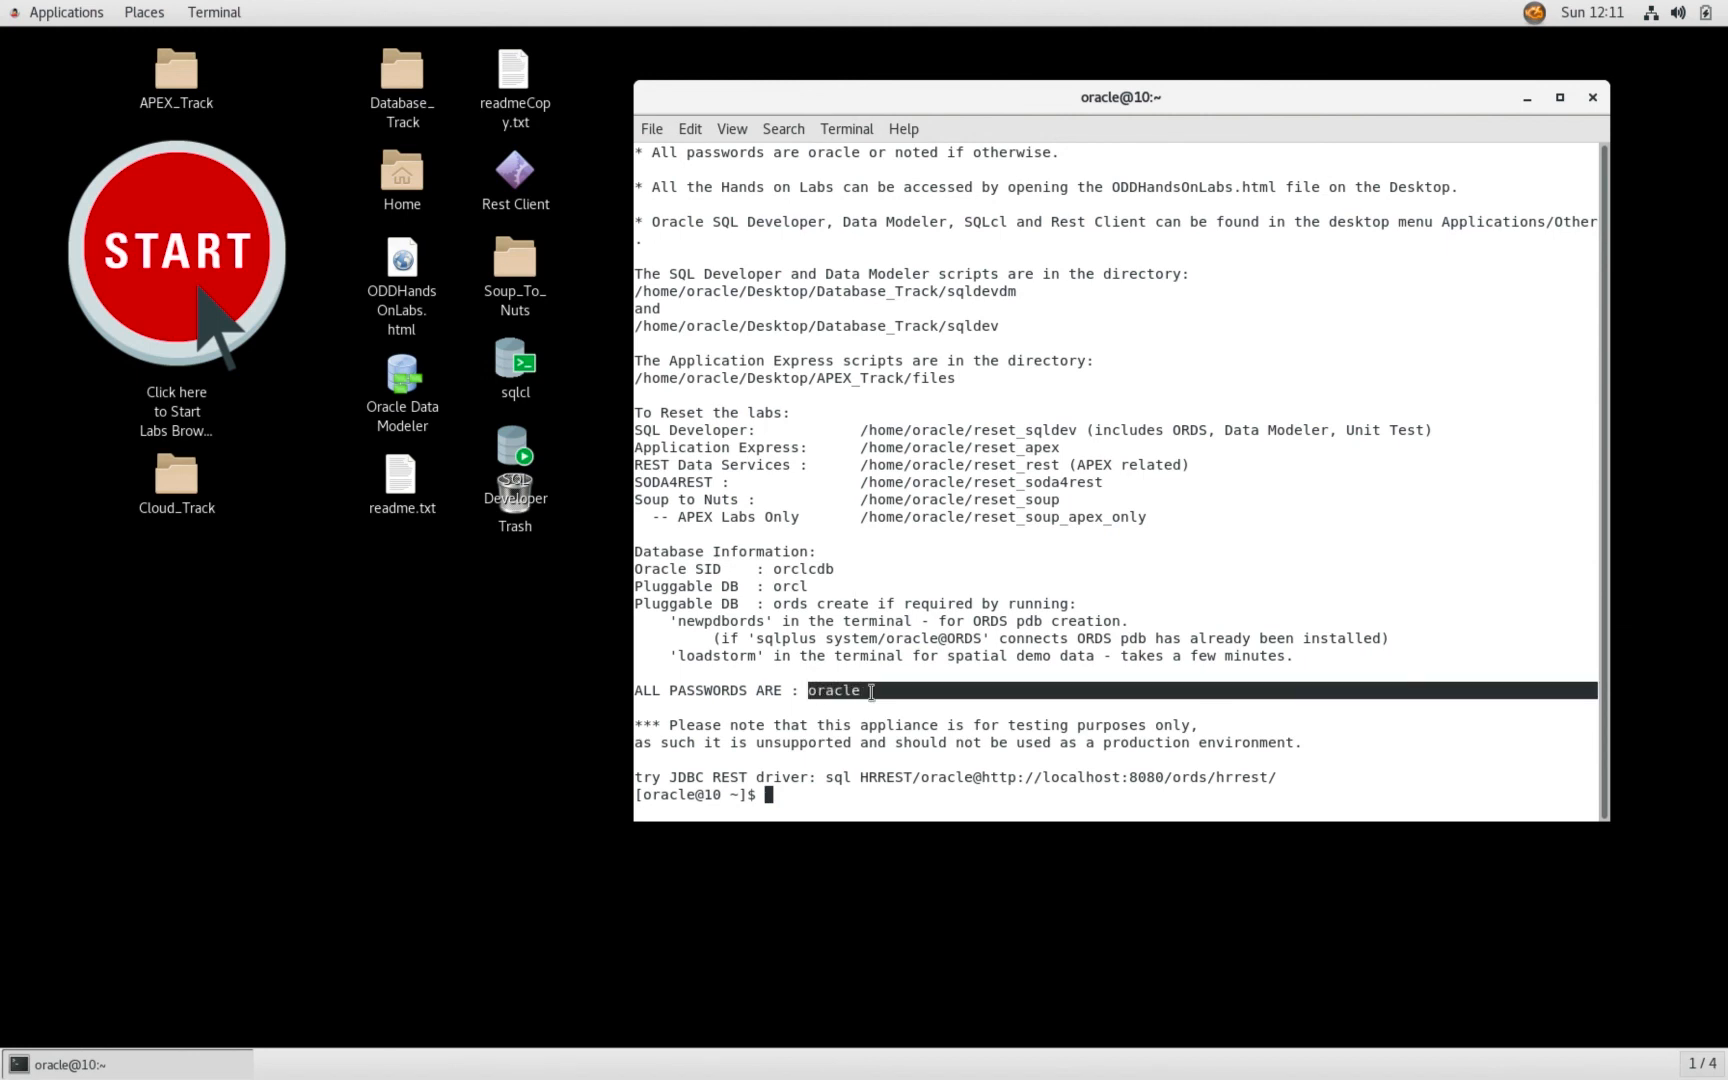
left_click(838, 691)
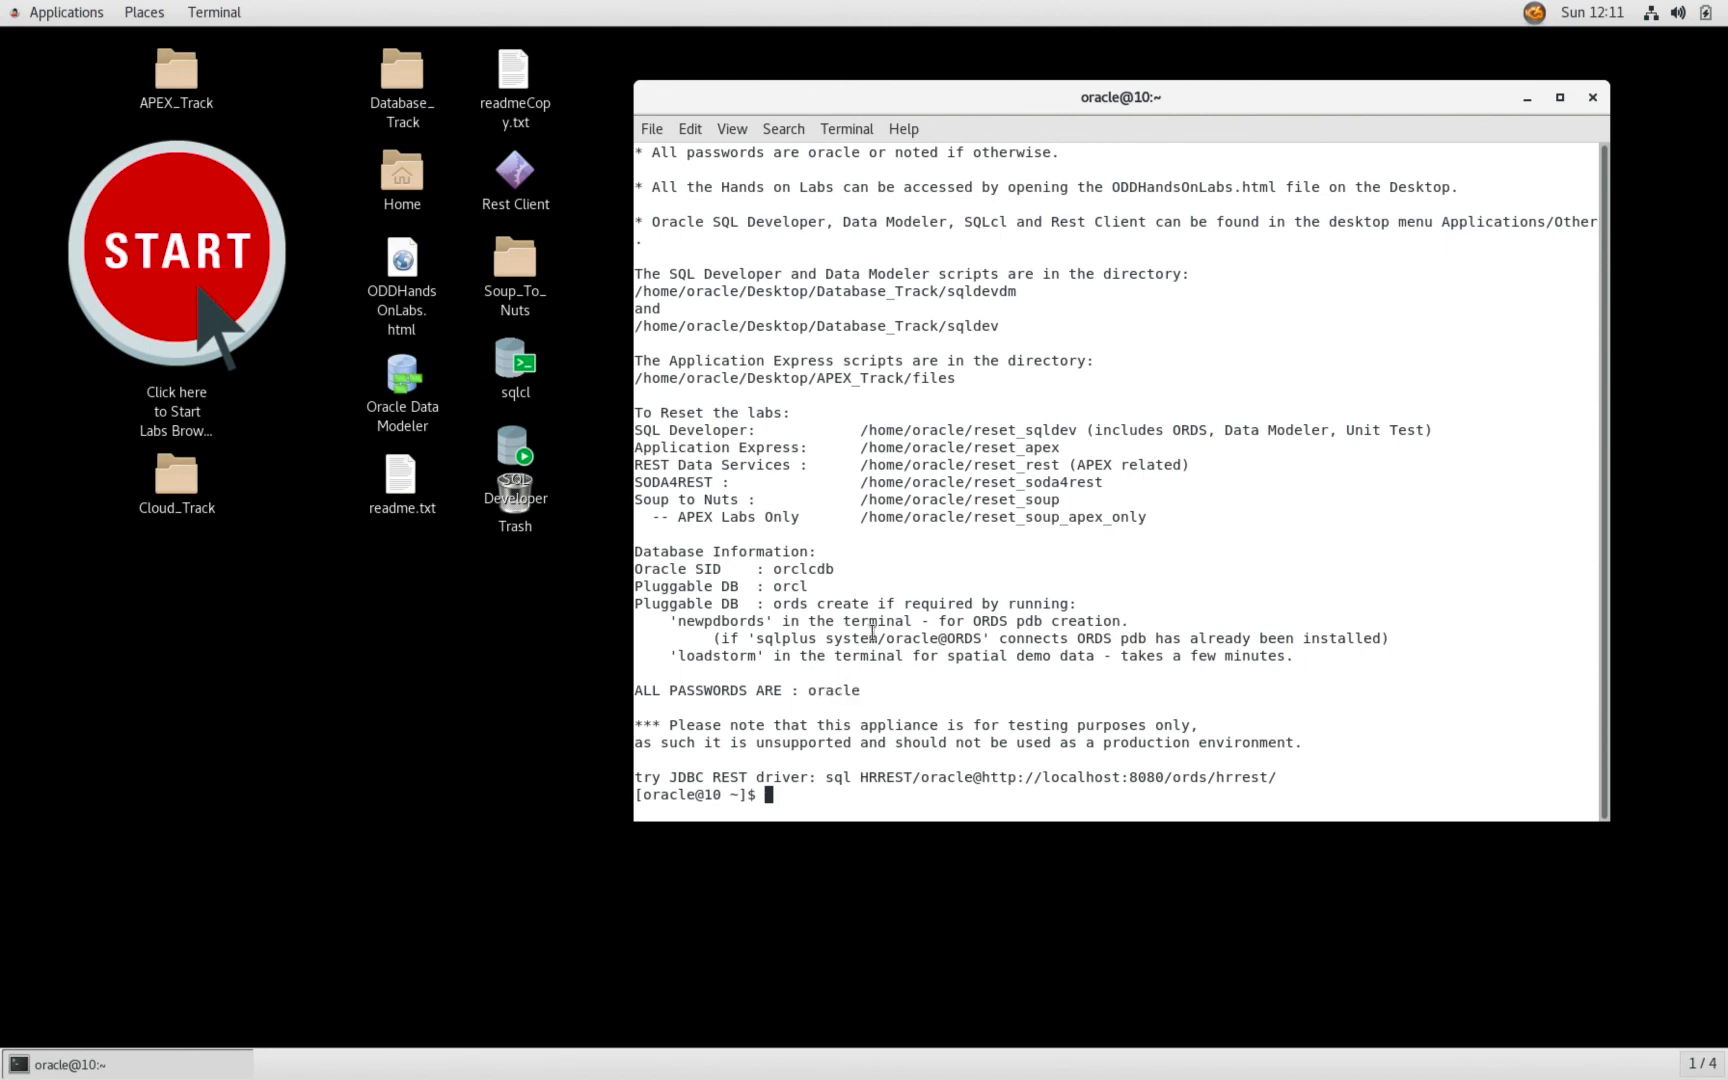